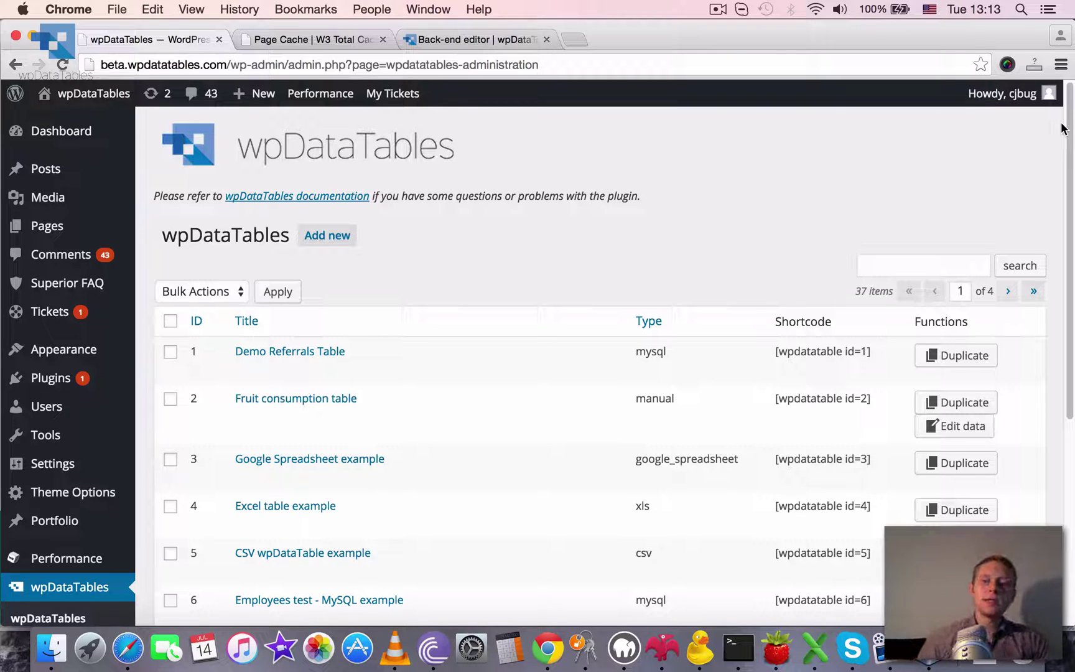
# Jump to page 4 of the tables list and scroll down to manual table 40
pyautogui.moveTo(1070, 131); pyautogui.dragTo(1036, 130)
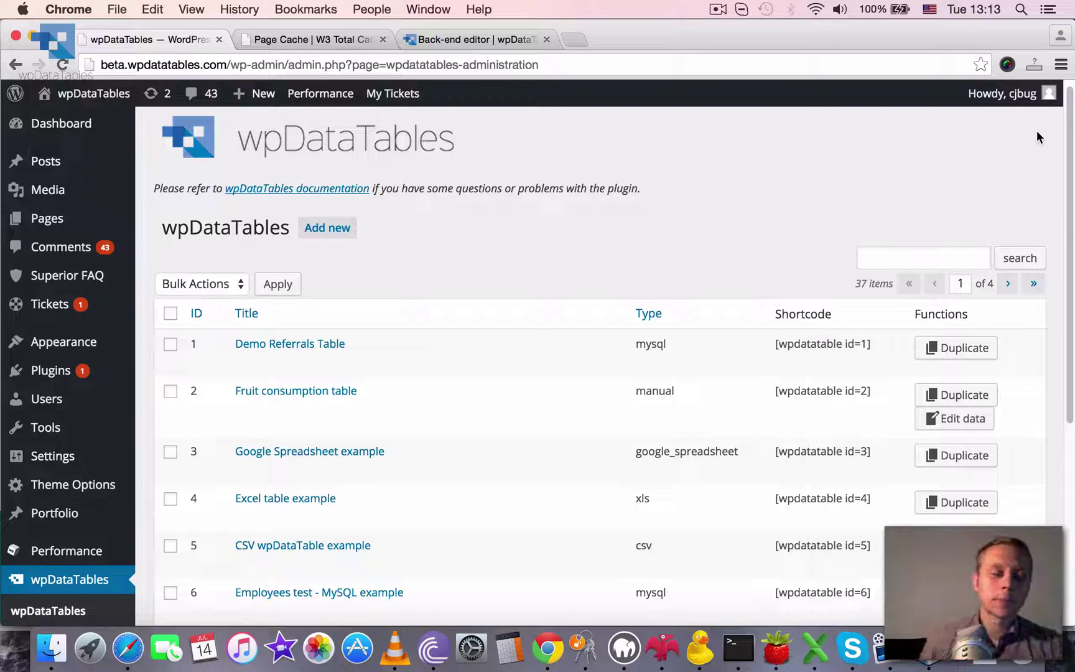
pyautogui.moveTo(1069, 122); pyautogui.dragTo(1070, 227)
pyautogui.scroll(-1, 713, 240)
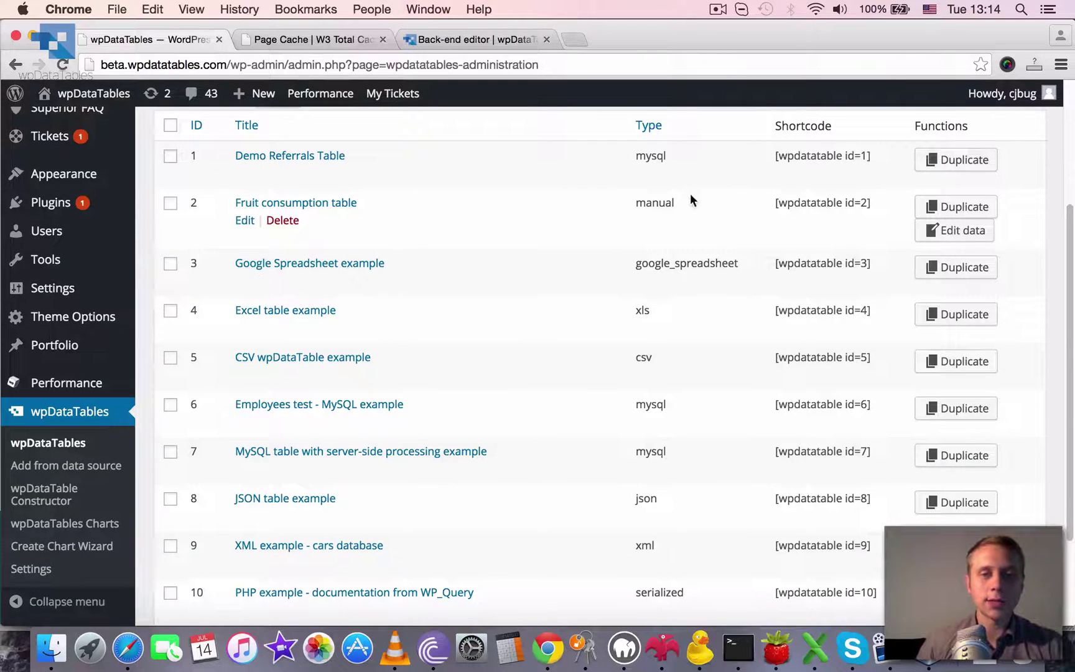
pyautogui.scroll(1, 670, 266)
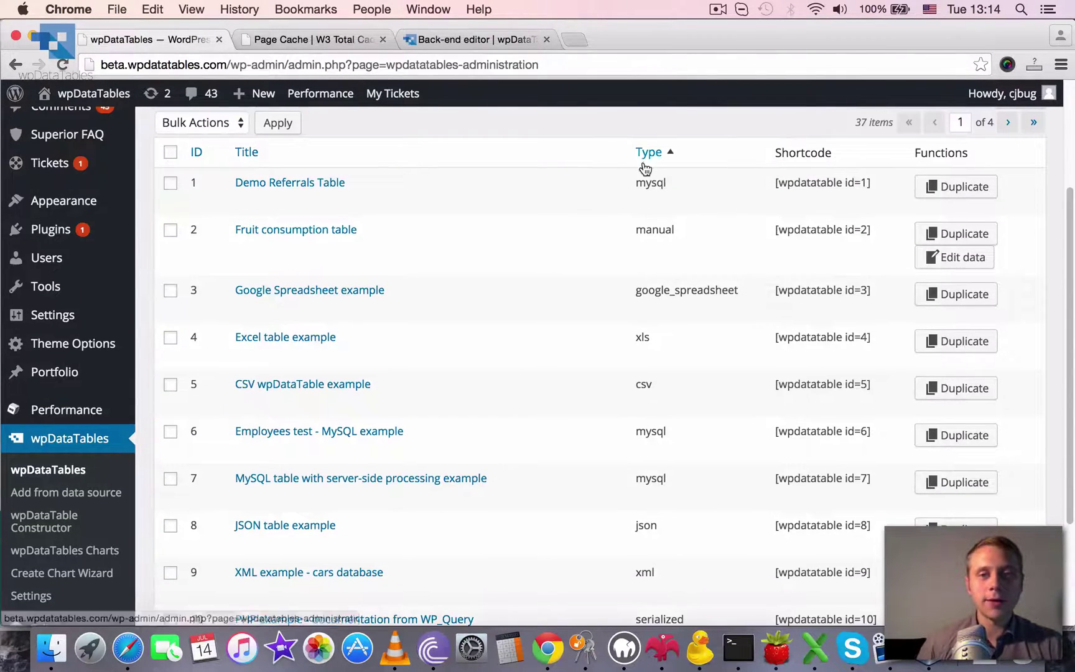
pyautogui.scroll(-5, 650, 257)
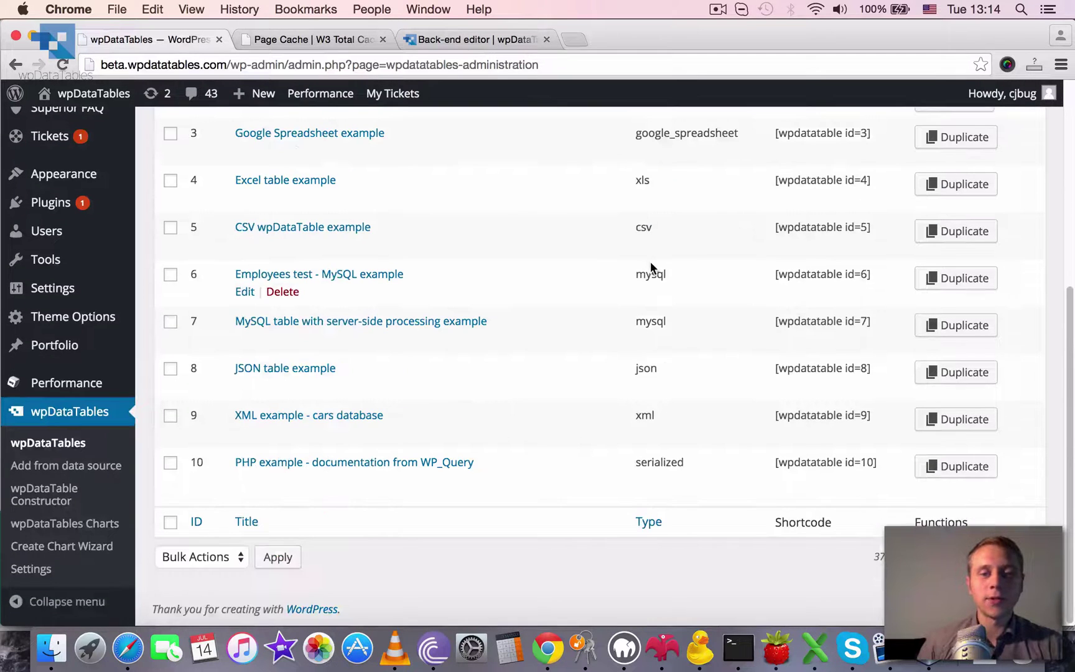
pyautogui.scroll(5, 706, 413)
pyautogui.scroll(4, 705, 413)
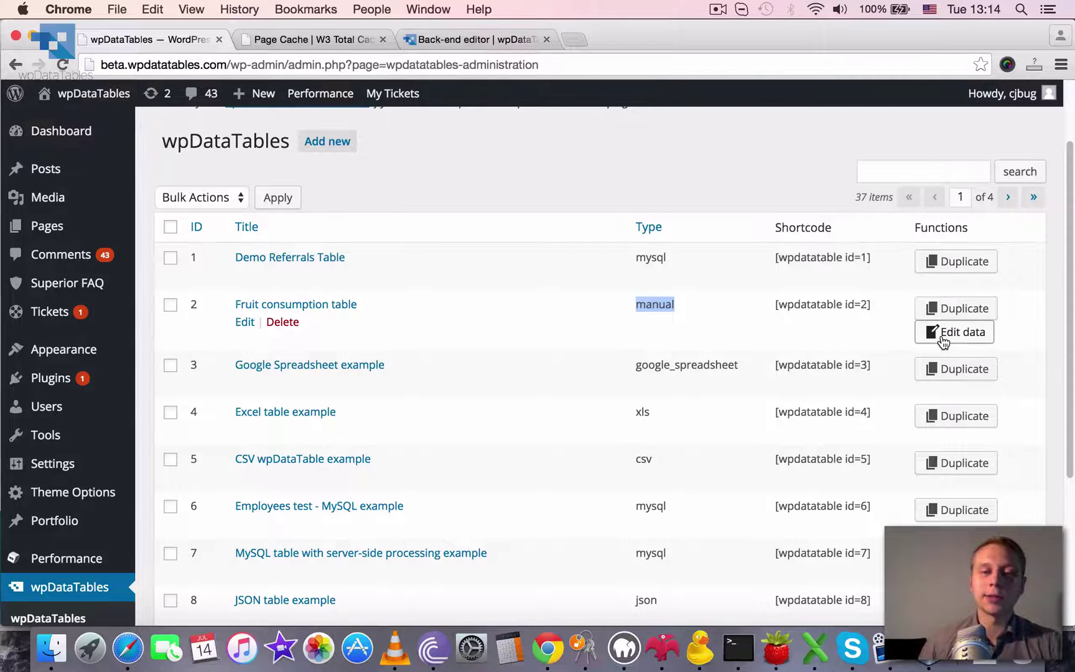
pyautogui.scroll(-1, 1053, 261)
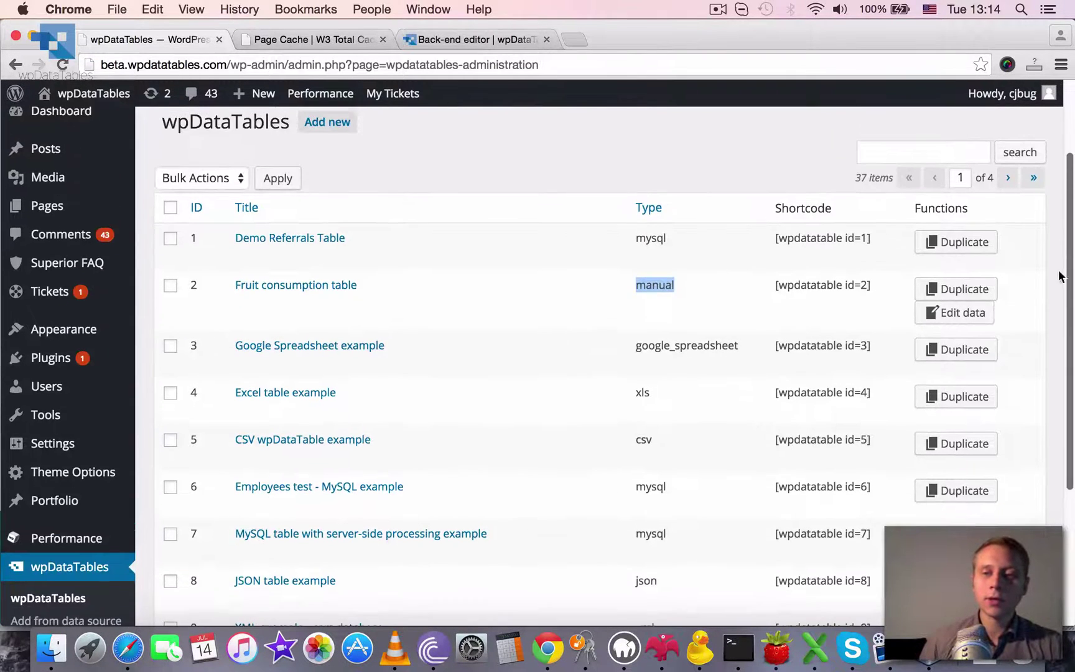
pyautogui.click(1034, 180)
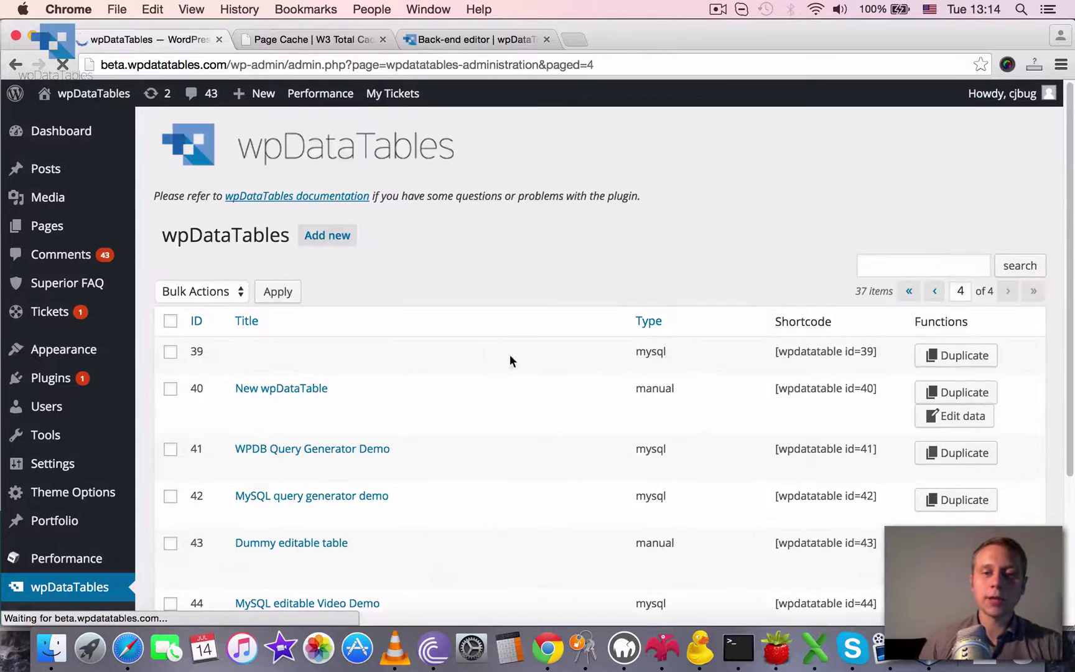
pyautogui.scroll(-5, 1066, 199)
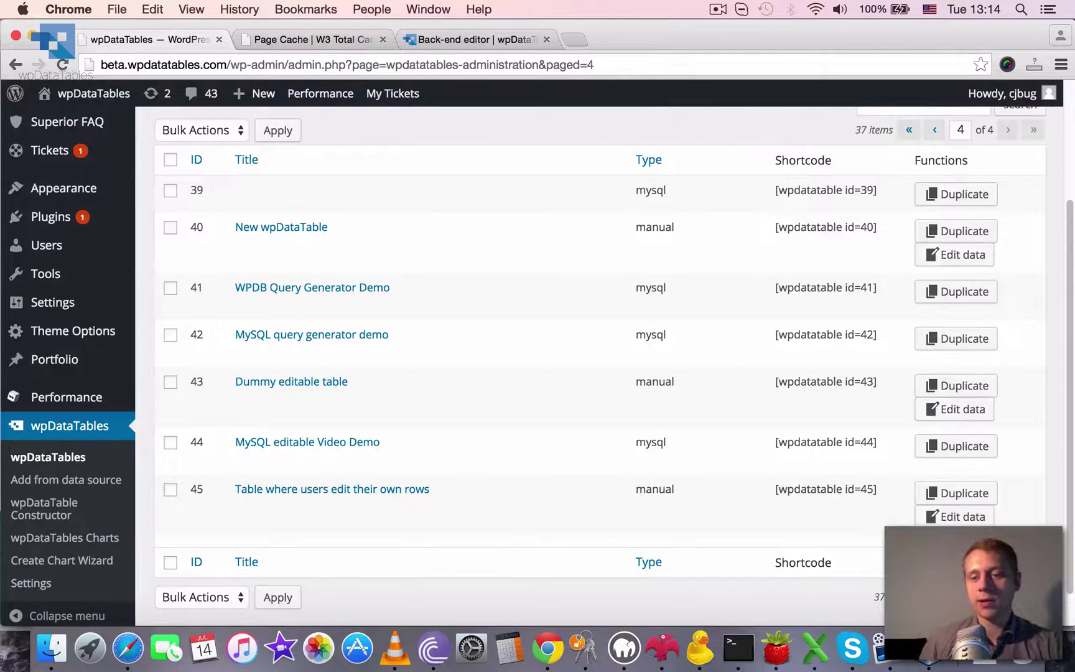
# Open table 40 in the manual data editor, leaving Show entries at 10
pyautogui.click(947, 257)
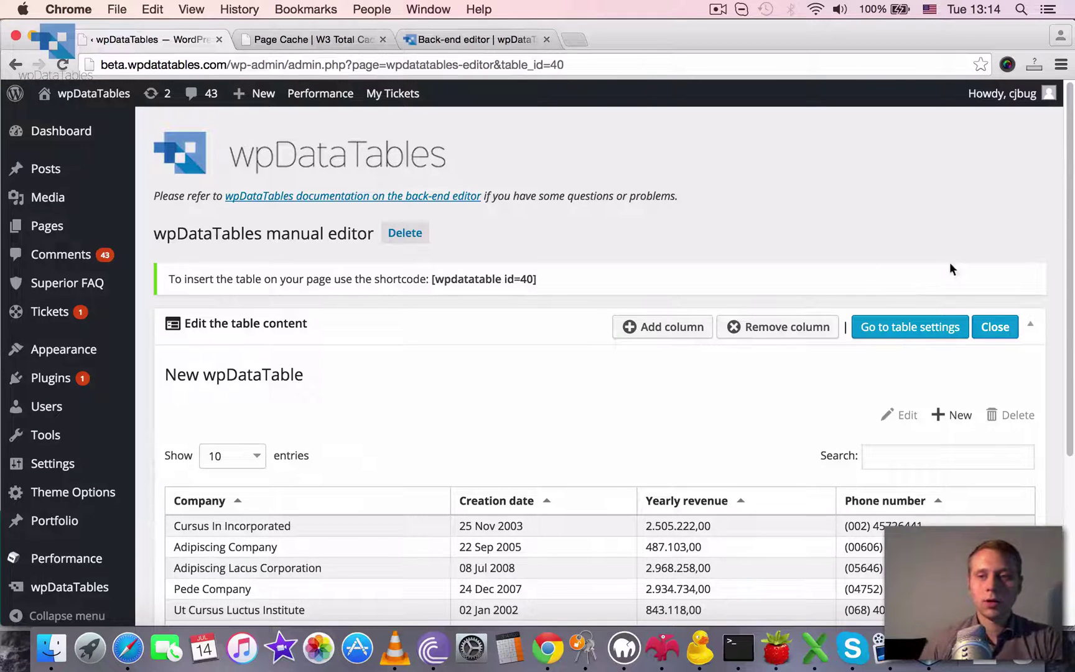
pyautogui.moveTo(1070, 122); pyautogui.dragTo(1069, 269)
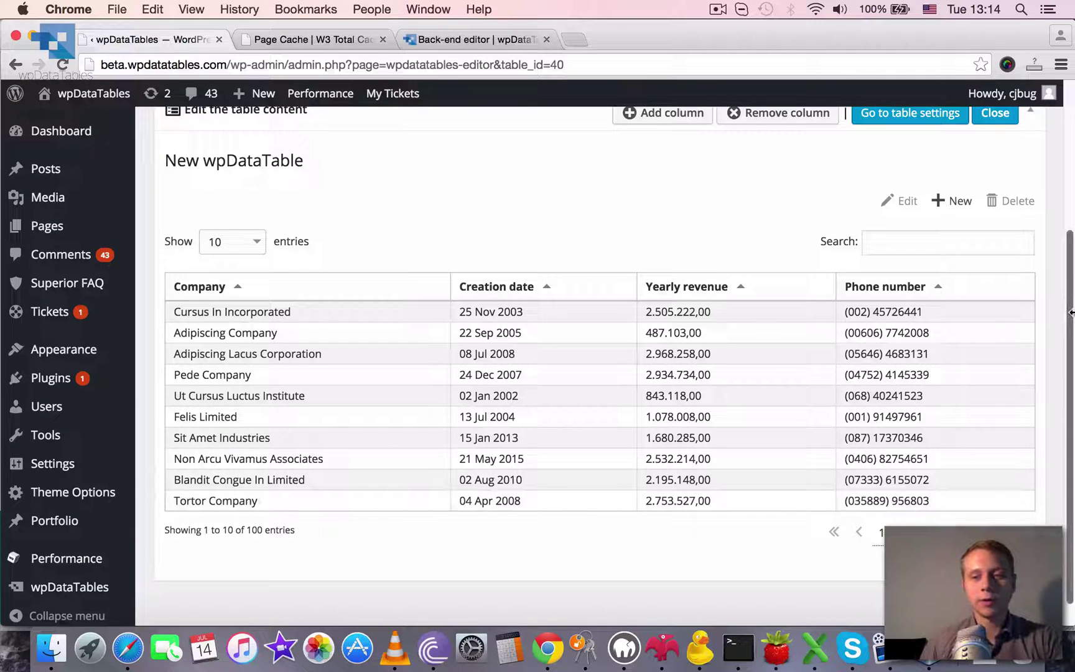
pyautogui.scroll(1, 1071, 319)
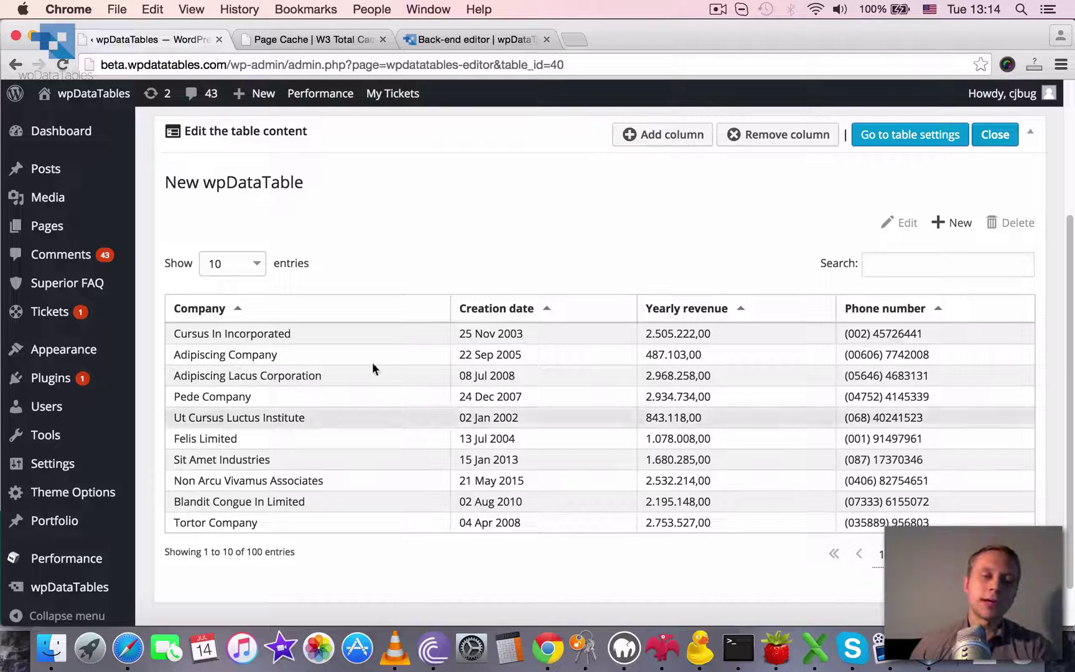
pyautogui.click(239, 268)
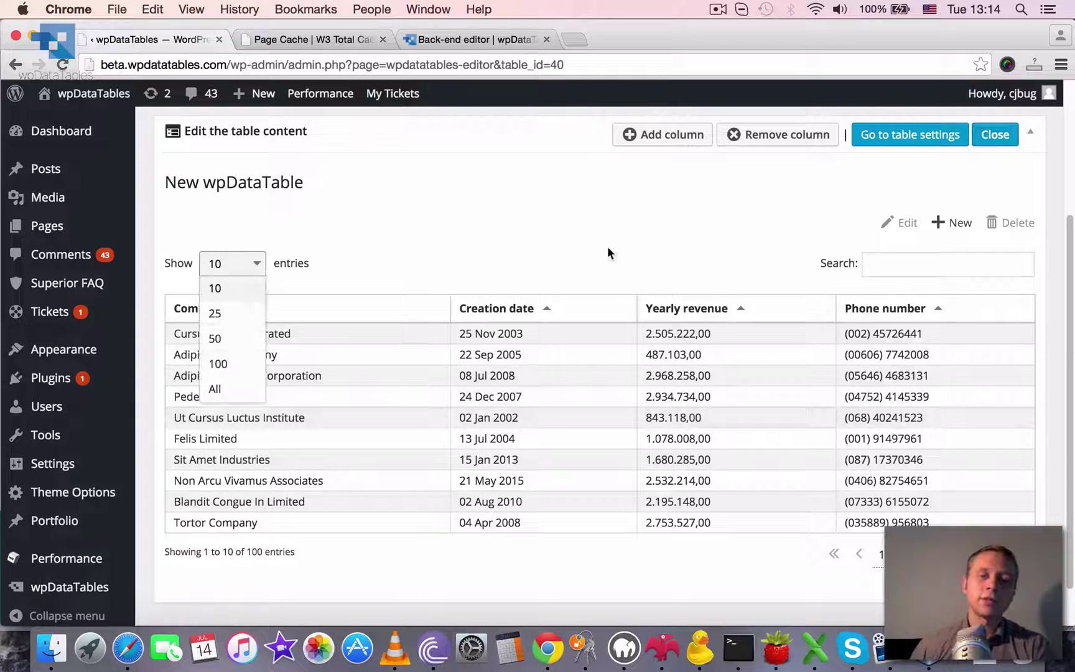
pyautogui.click(684, 251)
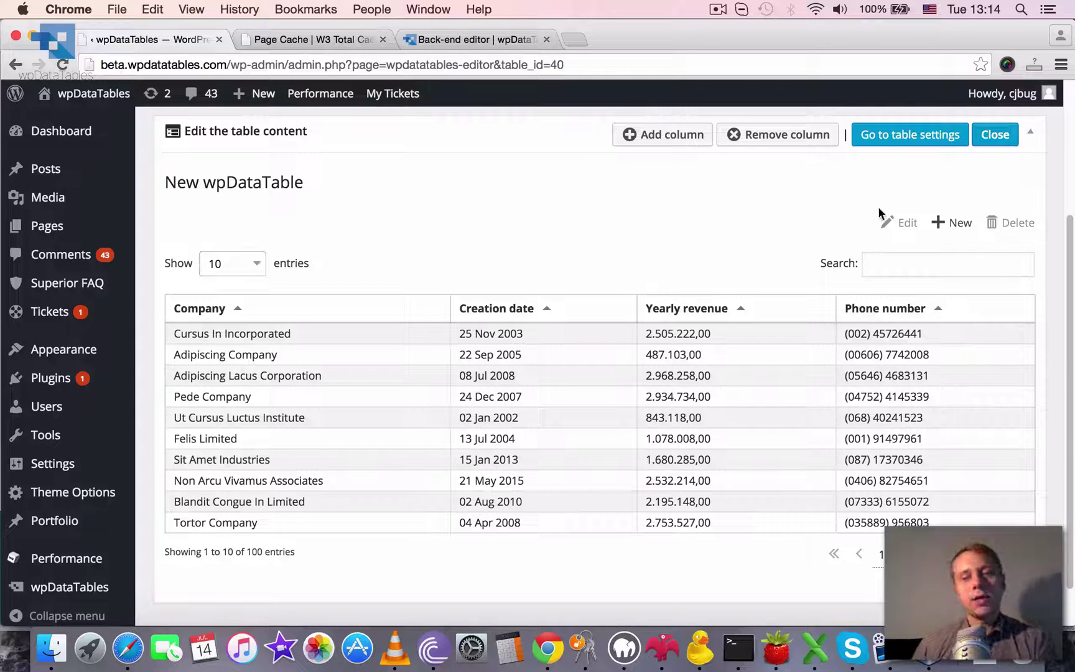
pyautogui.scroll(3, 646, 197)
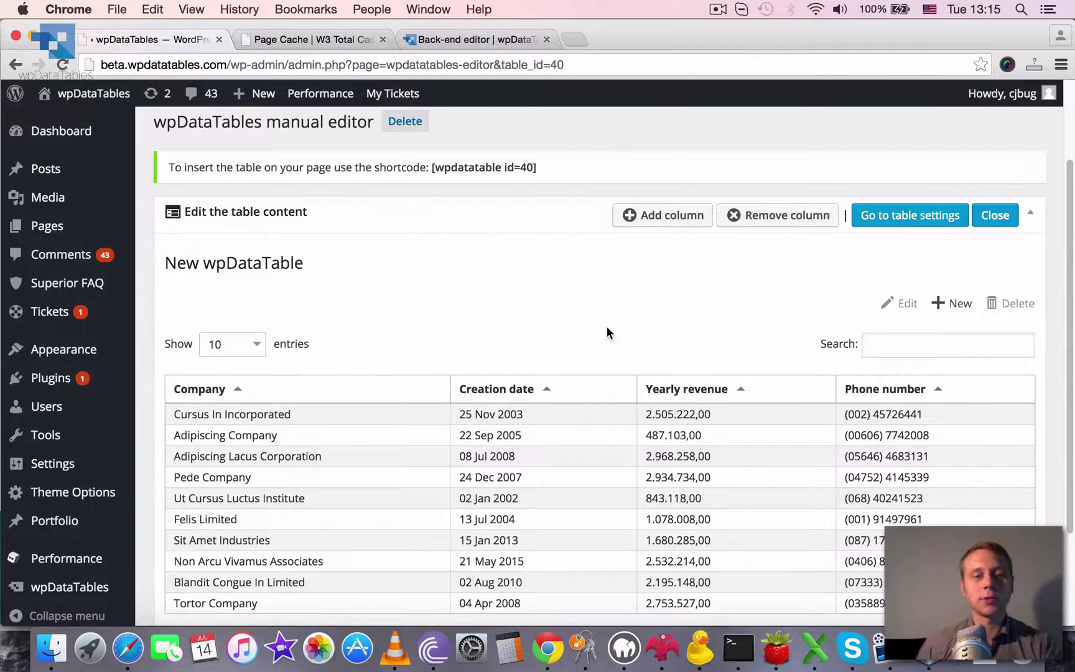
pyautogui.scroll(-4, 607, 333)
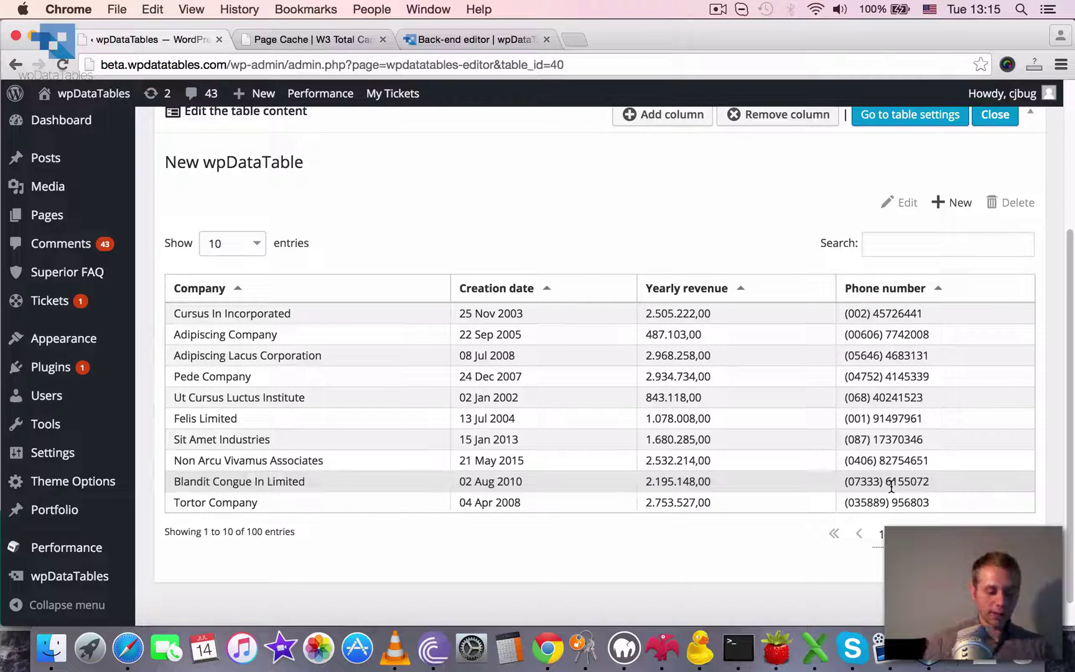
# Select the Adipiscing Lacus Corporation row and open its Edit form
pyautogui.click(543, 333)
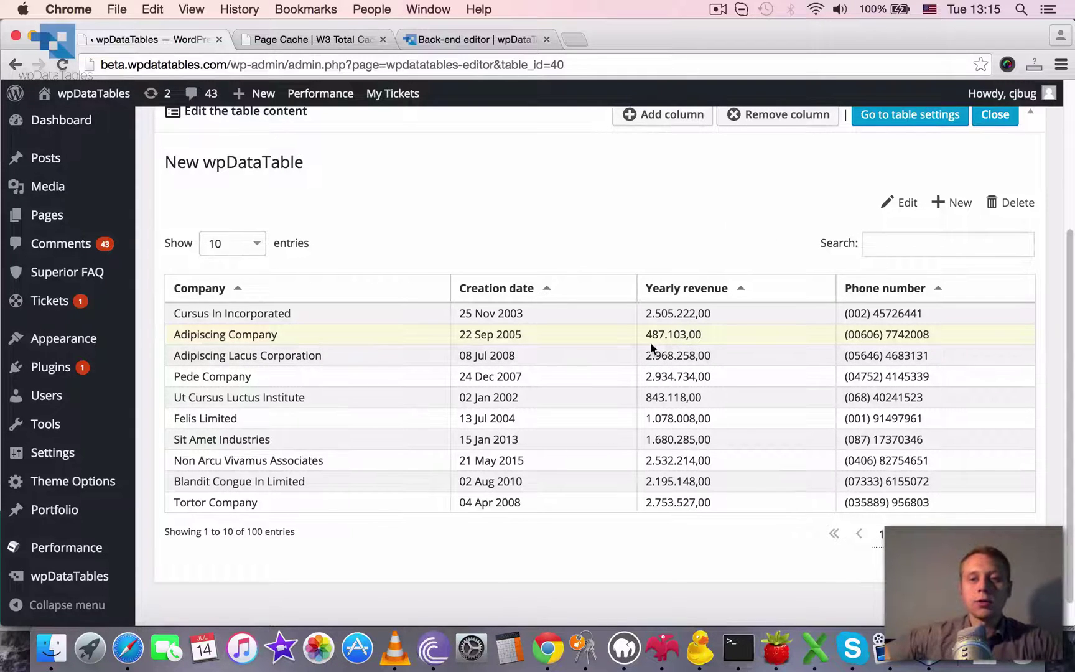
pyautogui.click(653, 377)
pyautogui.click(668, 419)
pyautogui.click(675, 461)
pyautogui.click(681, 356)
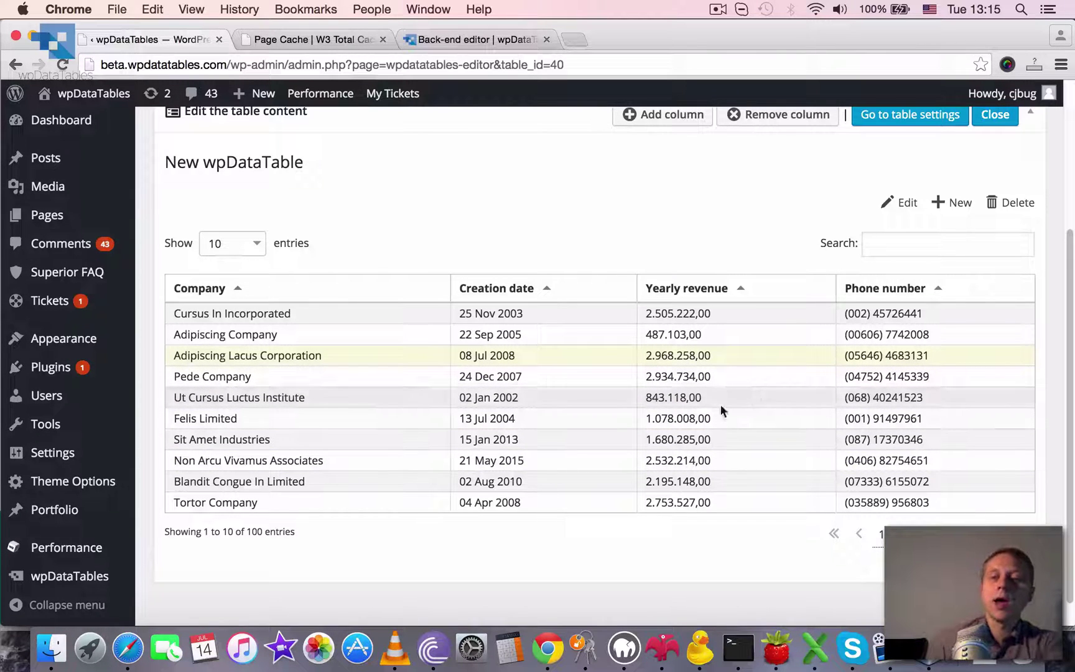
pyautogui.click(900, 203)
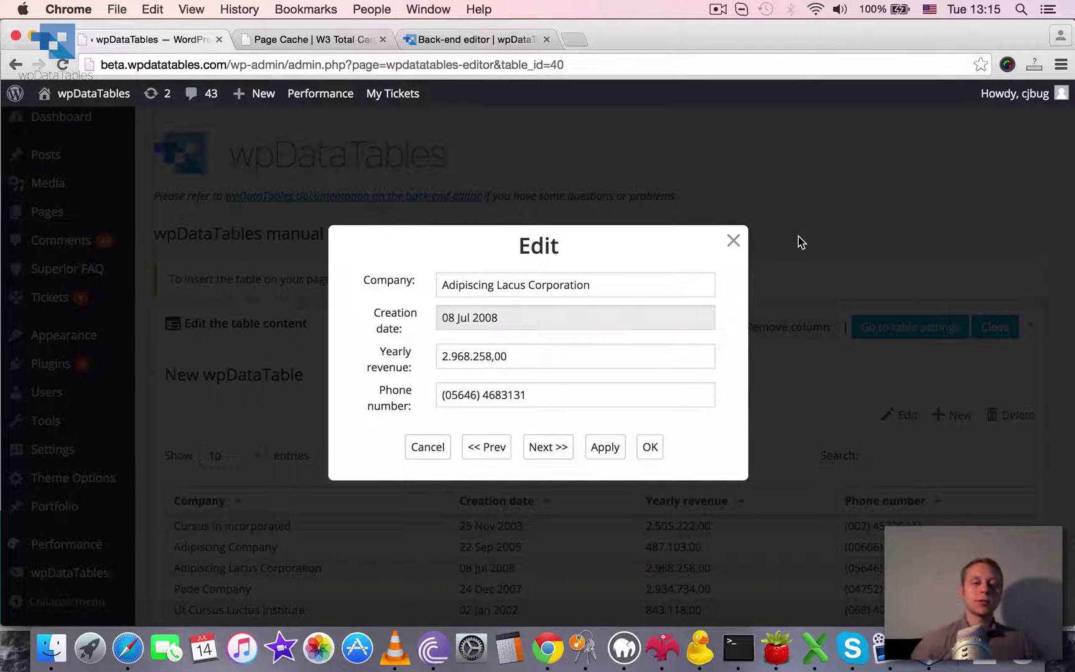
# Page through records with Next and Prev until Pede Company (24 Dec 2007) is shown
pyautogui.click(557, 451)
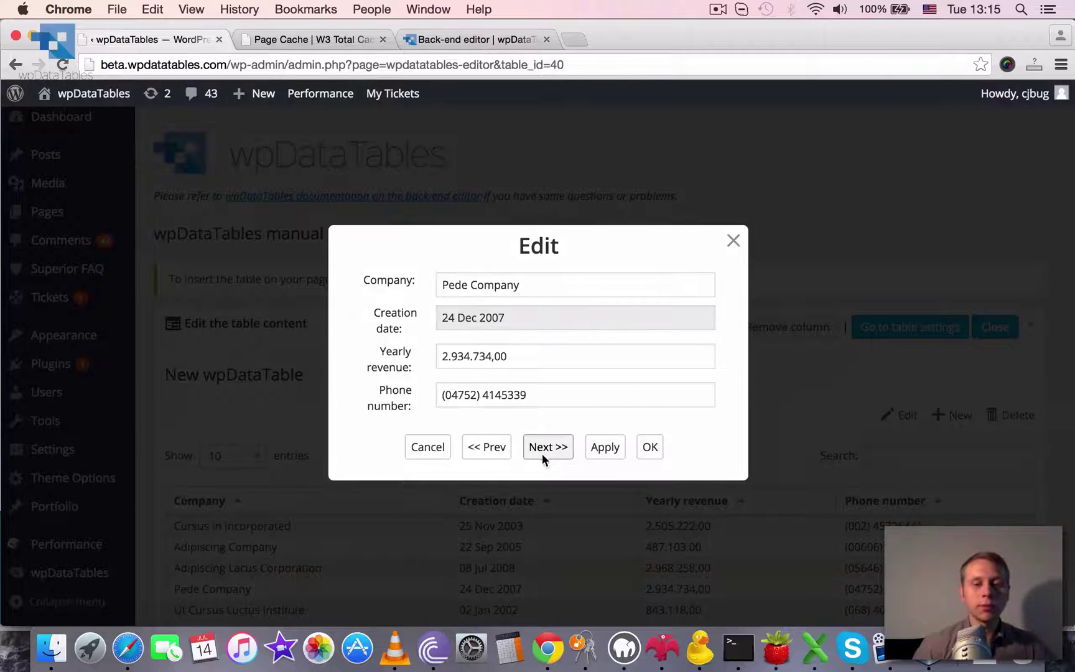
pyautogui.click(508, 451)
pyautogui.click(556, 449)
pyautogui.click(554, 449)
pyautogui.click(498, 448)
pyautogui.click(498, 448)
pyautogui.click(552, 449)
pyautogui.click(551, 450)
pyautogui.click(552, 449)
pyautogui.click(551, 450)
pyautogui.click(501, 448)
pyautogui.click(500, 448)
pyautogui.click(500, 448)
pyautogui.click(549, 448)
pyautogui.click(548, 448)
pyautogui.click(549, 448)
pyautogui.click(547, 449)
pyautogui.click(547, 449)
pyautogui.click(547, 449)
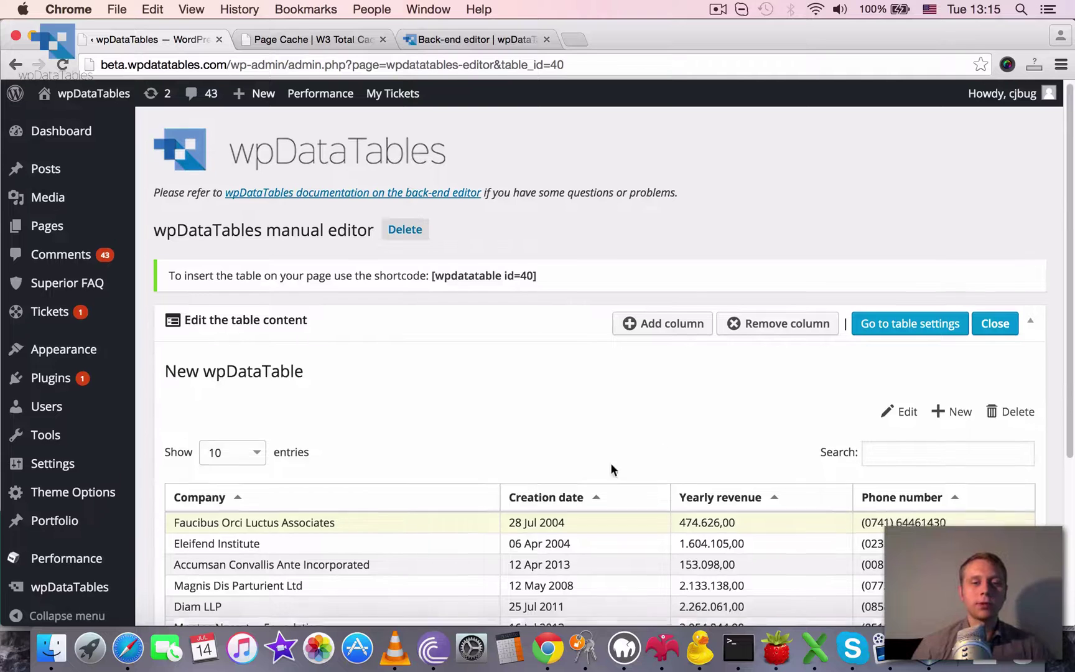
pyautogui.click(902, 412)
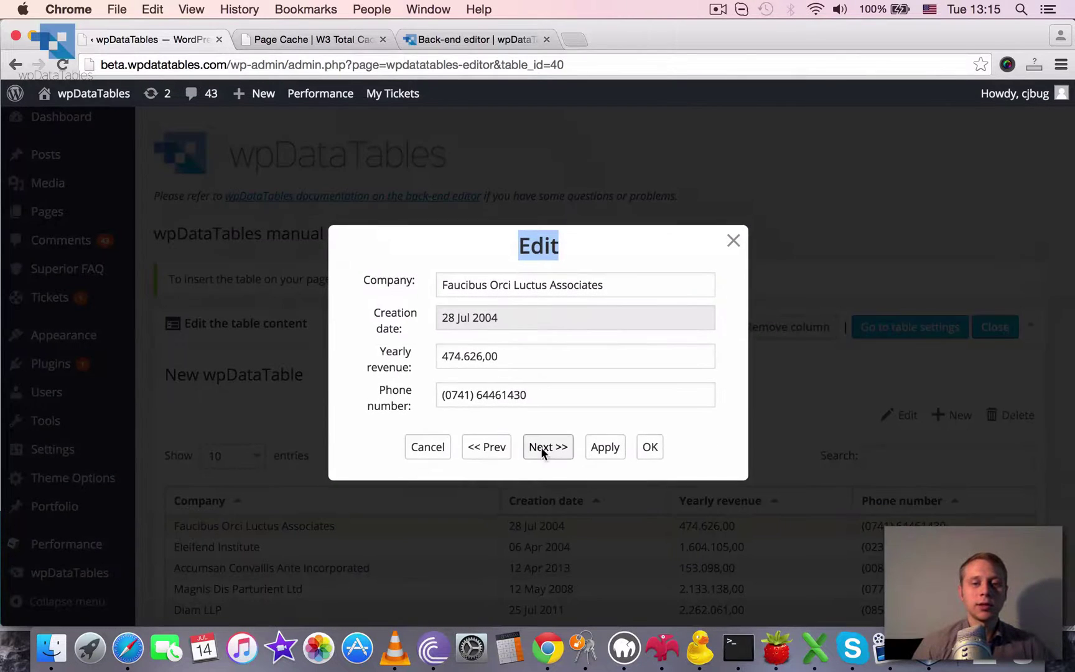
pyautogui.click(546, 448)
pyautogui.click(547, 448)
pyautogui.click(488, 448)
pyautogui.click(489, 448)
pyautogui.click(489, 449)
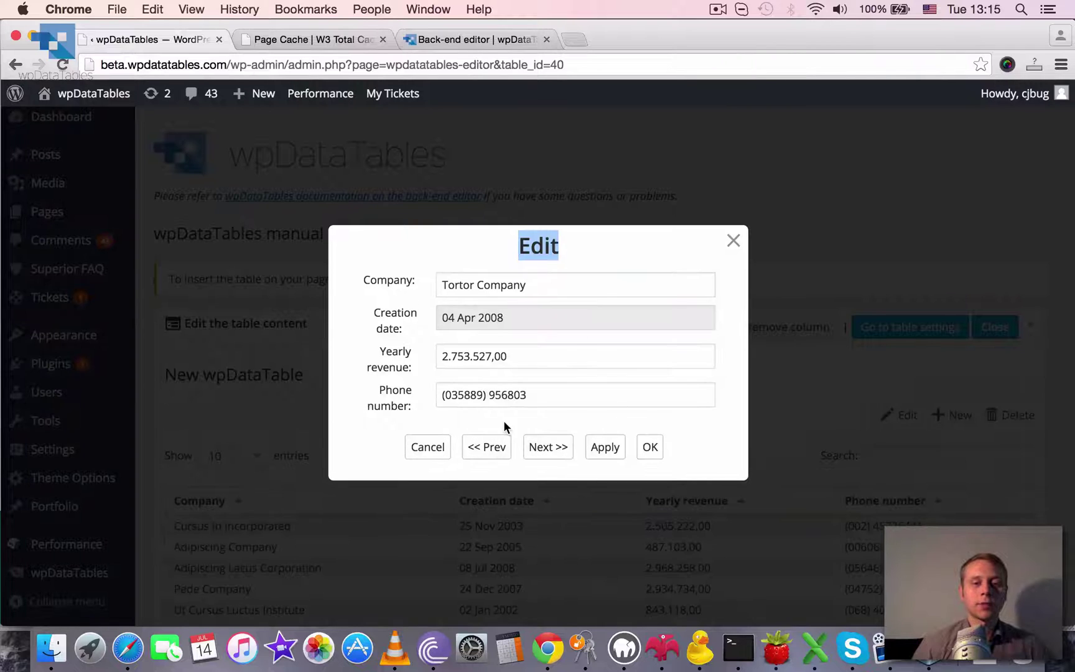
pyautogui.click(496, 447)
pyautogui.click(496, 449)
pyautogui.click(496, 448)
pyautogui.click(496, 448)
pyautogui.click(496, 448)
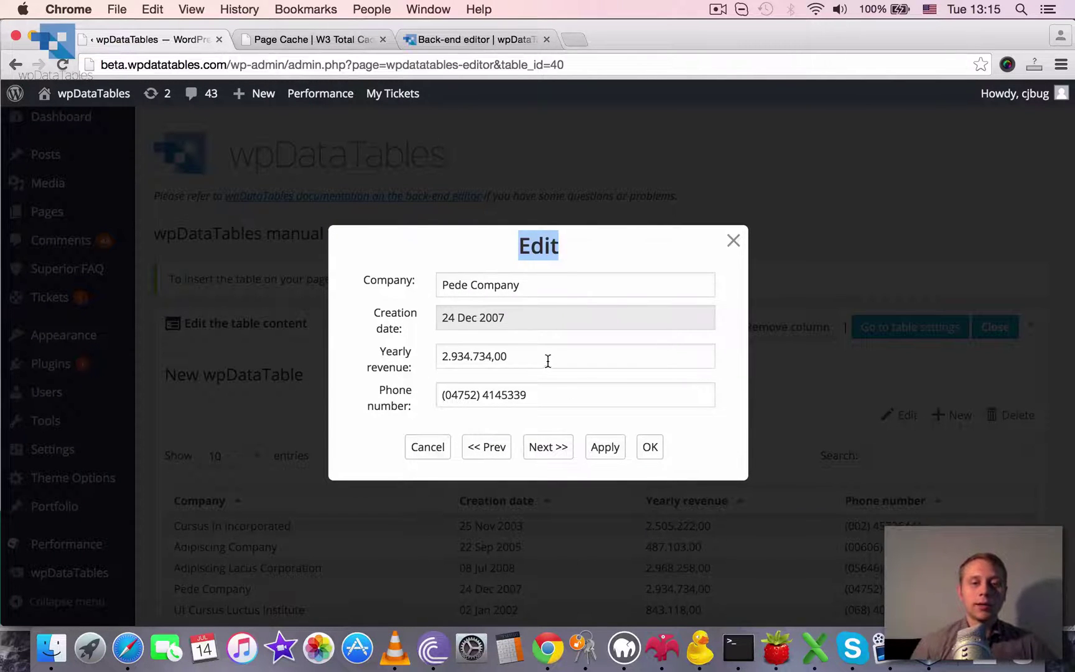
# Apply the Pede Company record (revenue 2.934.734,00) until Data saved appears
pyautogui.click(605, 453)
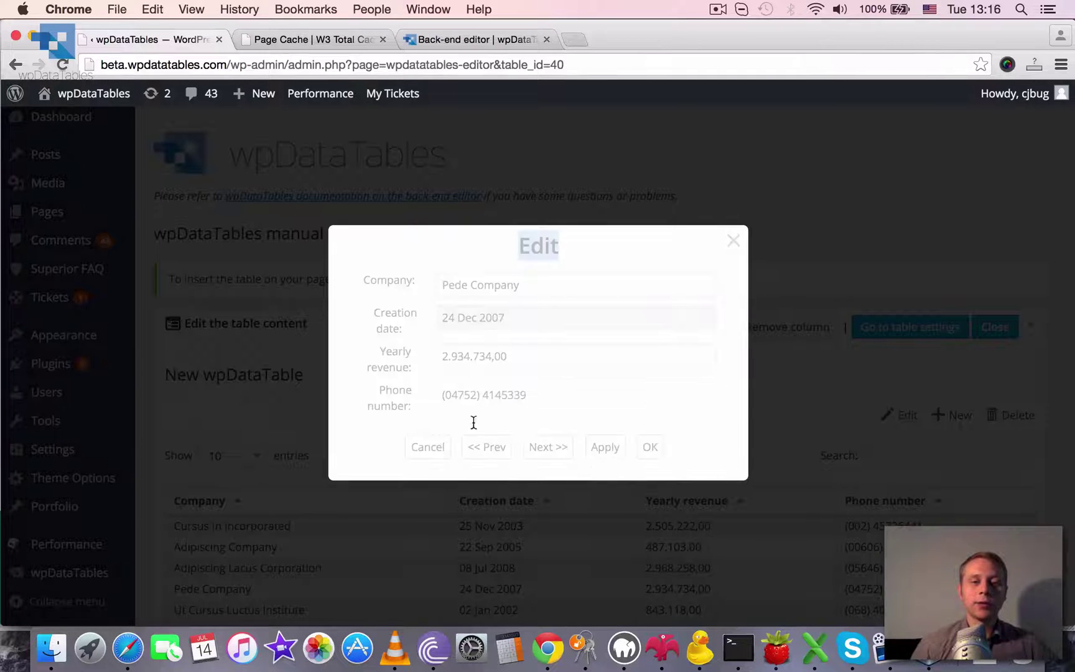
pyautogui.click(605, 476)
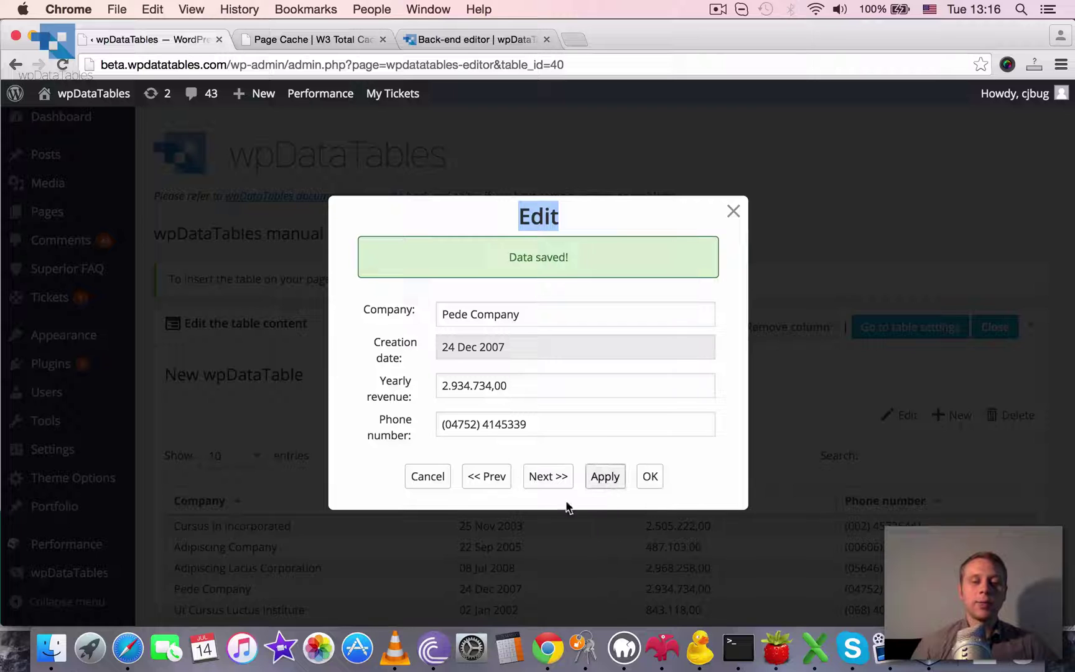
pyautogui.click(610, 265)
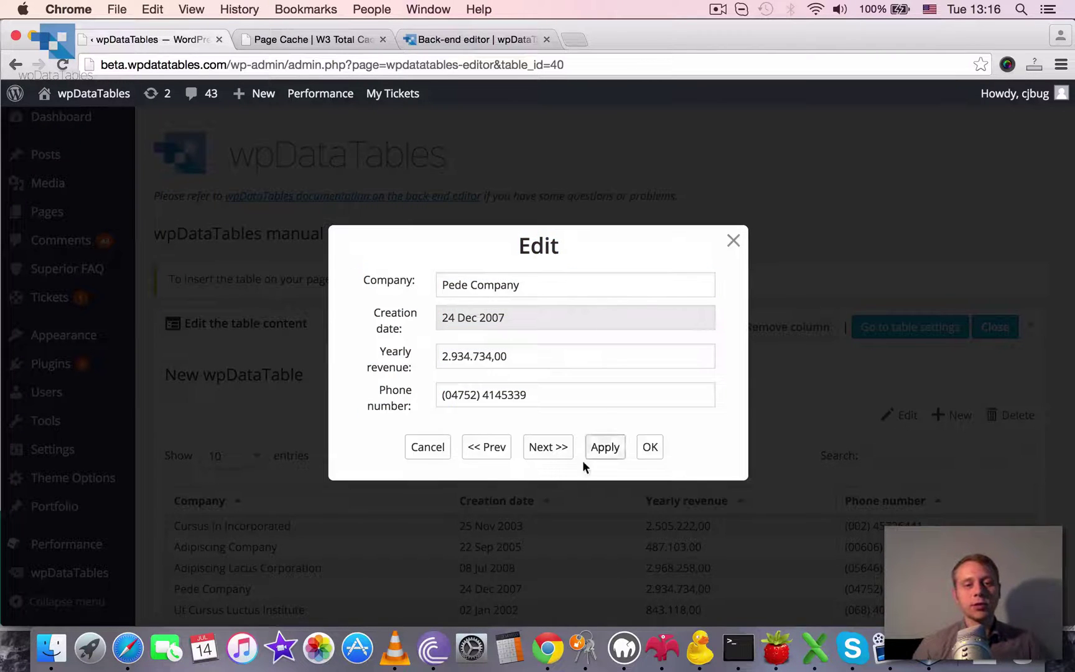
pyautogui.click(589, 447)
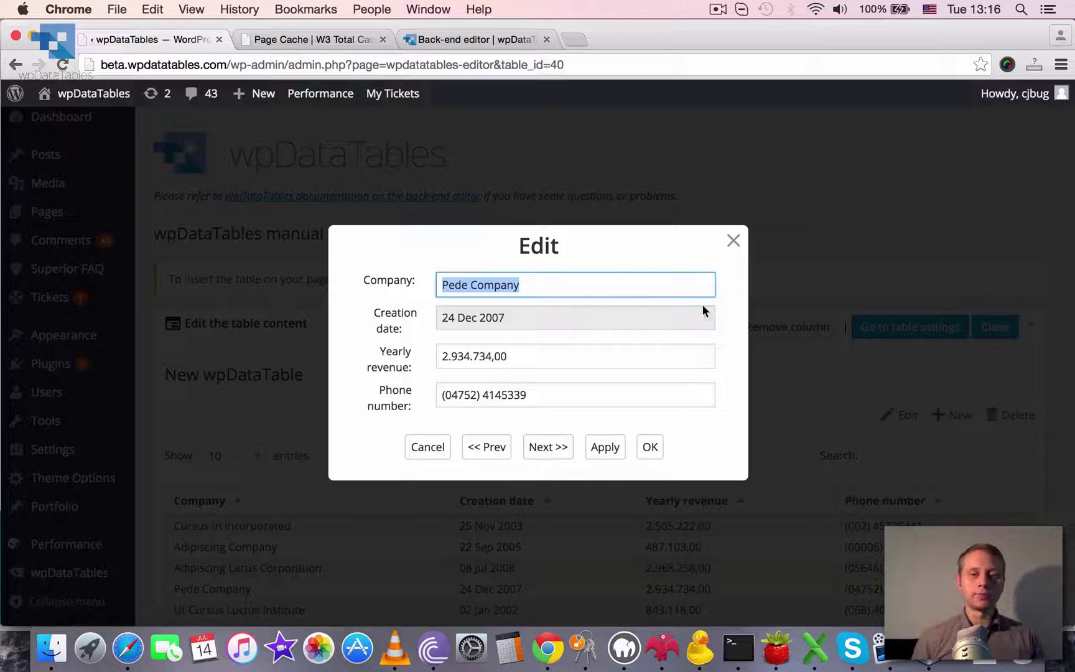
# Close the Edit form and scroll table 40's company rows back into view
pyautogui.click(733, 245)
pyautogui.scroll(-2, 1006, 362)
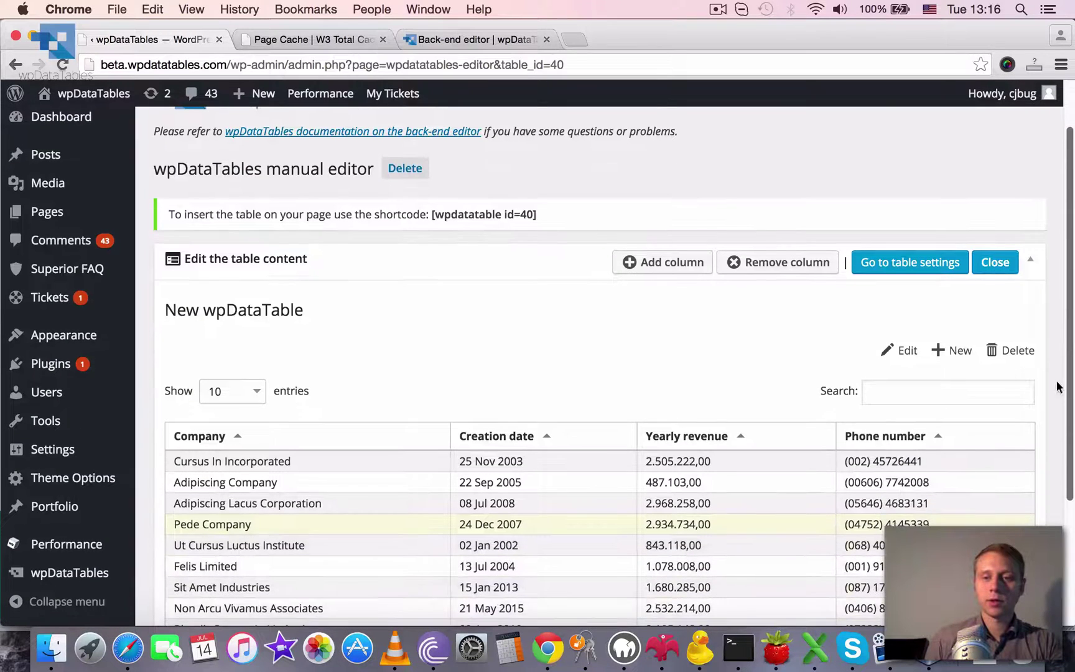
pyautogui.scroll(2, 765, 371)
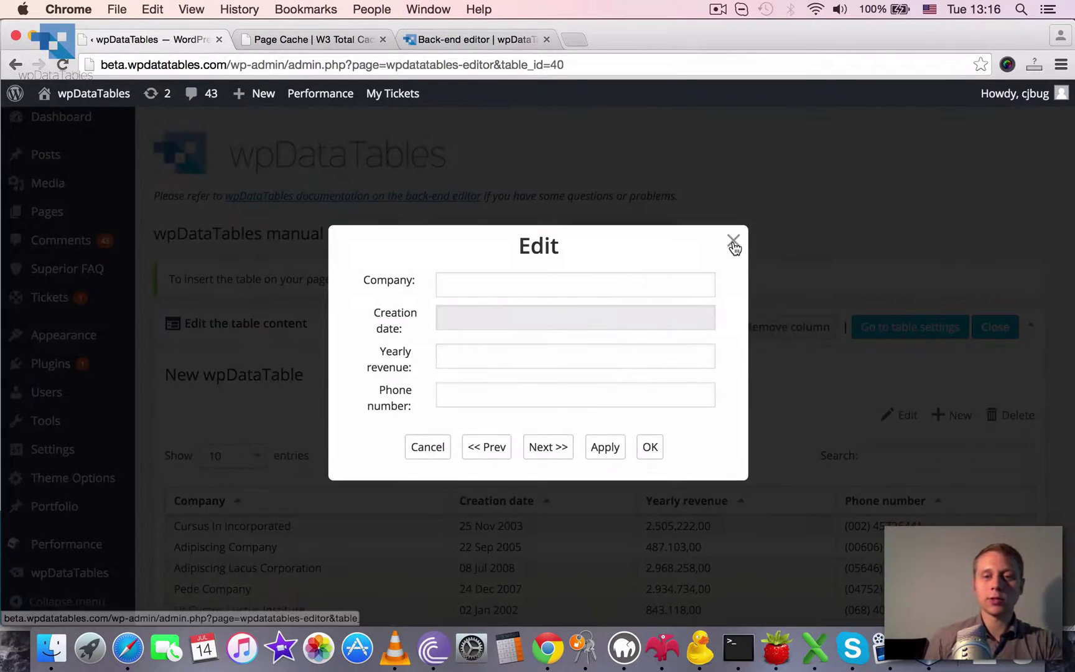
pyautogui.press('Escape')
pyautogui.scroll(-3, 843, 410)
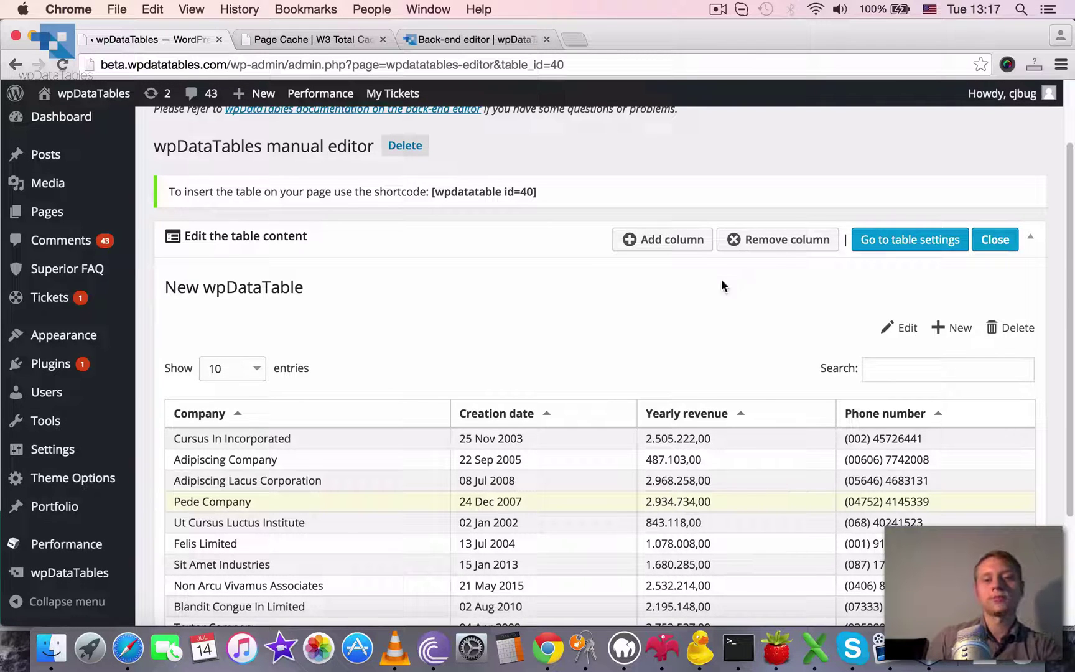
# Start a new column with header 'Director name' and type One line string
pyautogui.click(677, 251)
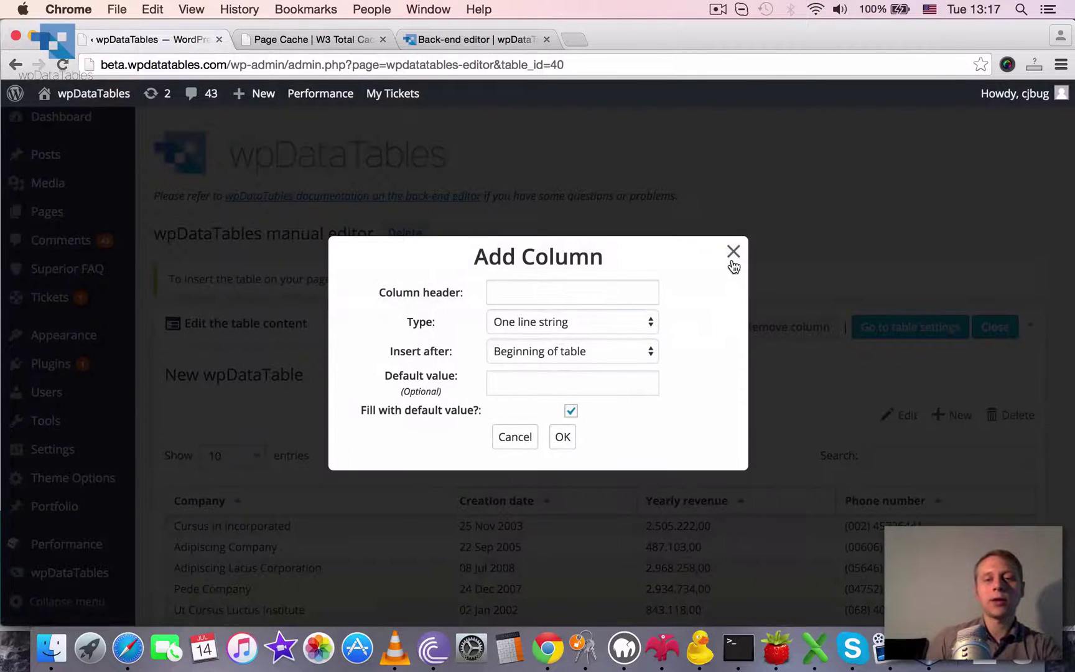
pyautogui.press('Escape')
pyautogui.scroll(-5, 703, 375)
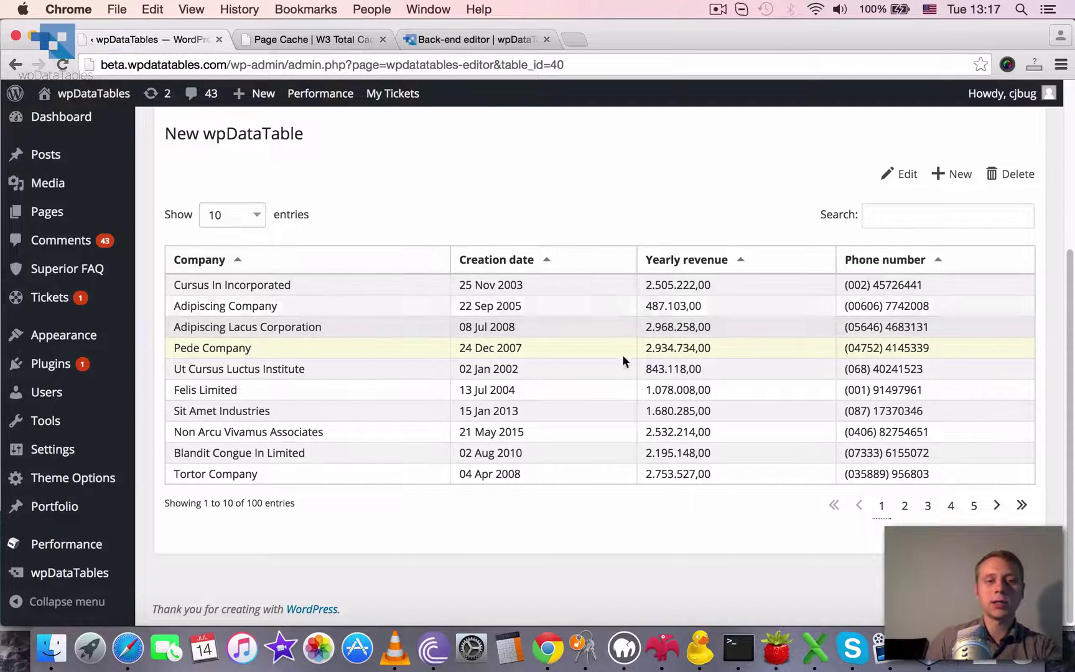
pyautogui.scroll(5, 709, 361)
pyautogui.click(660, 333)
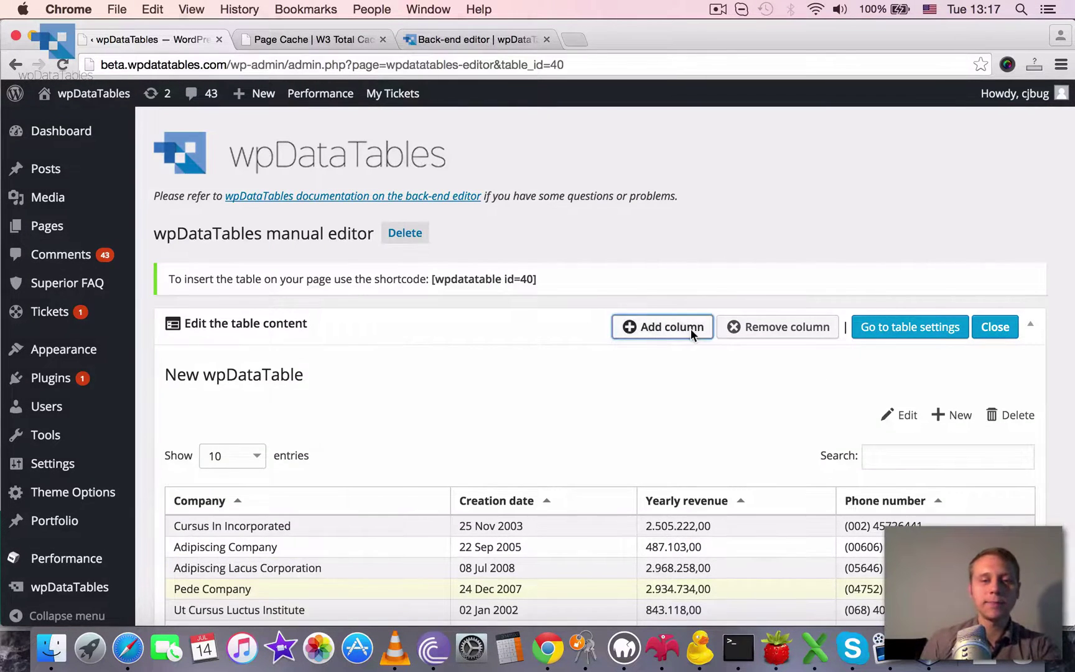
pyautogui.click(555, 297)
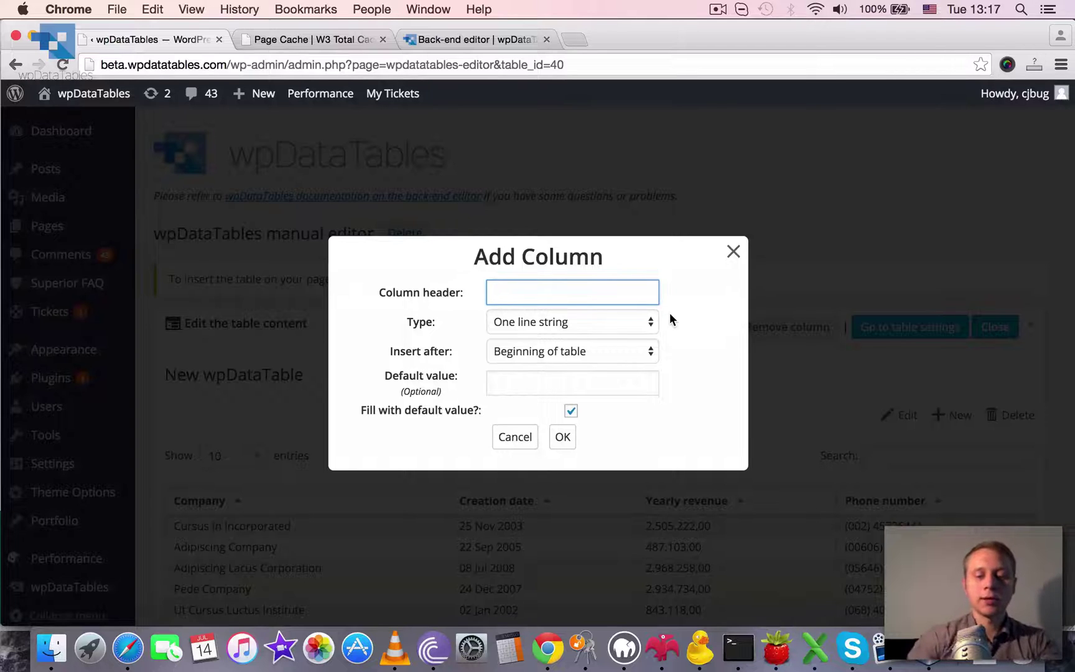
pyautogui.write('Directo')
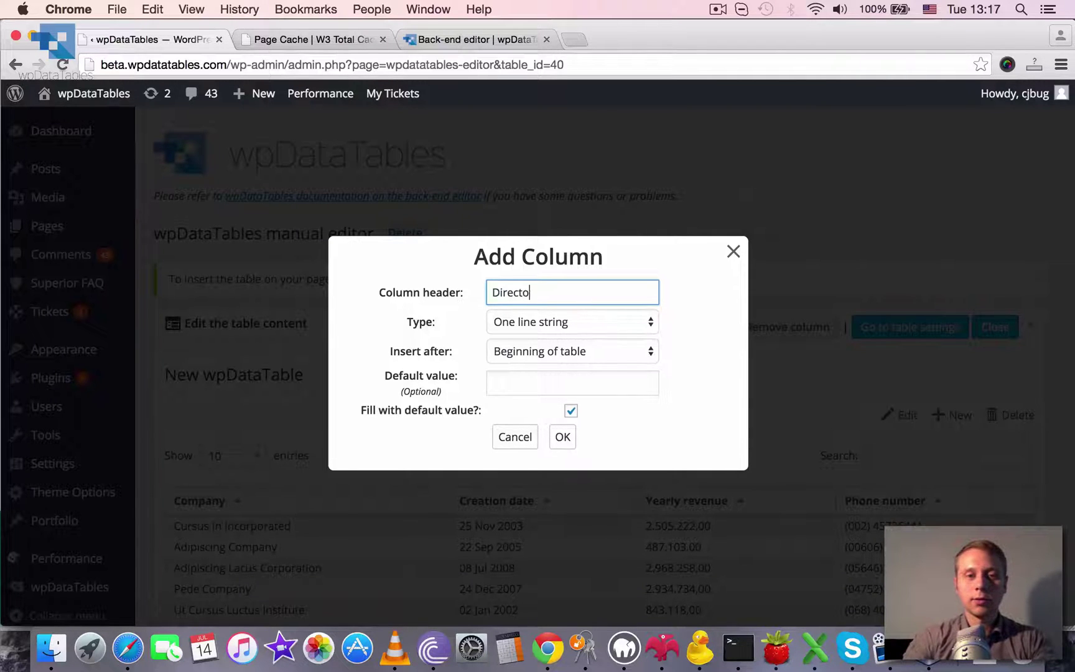
pyautogui.write('r name')
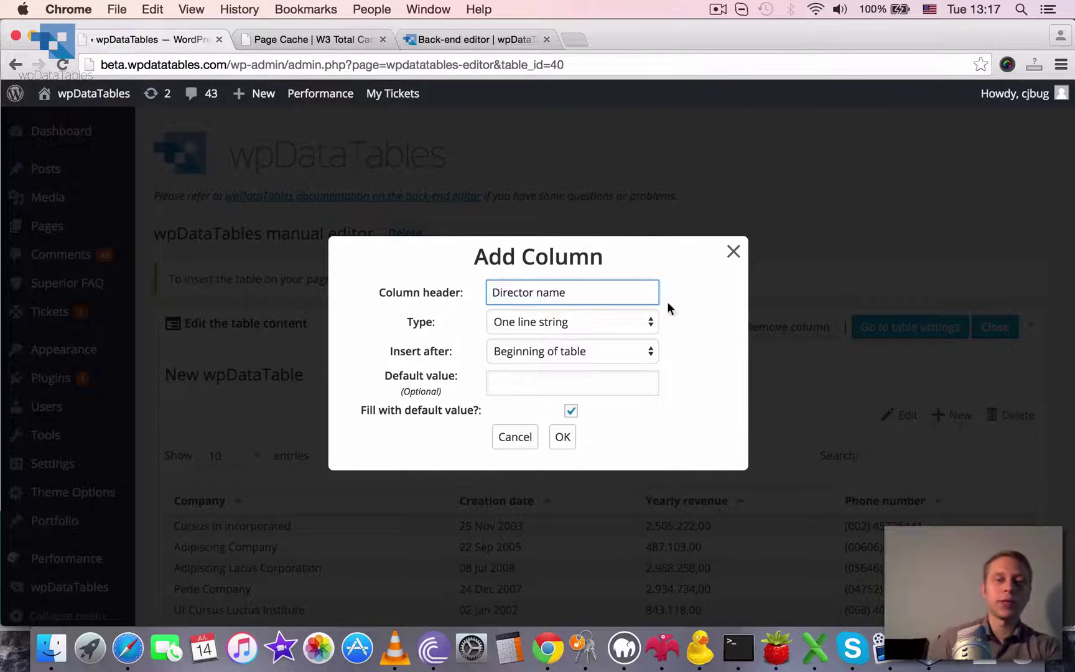
pyautogui.moveTo(468, 260); pyautogui.dragTo(616, 257)
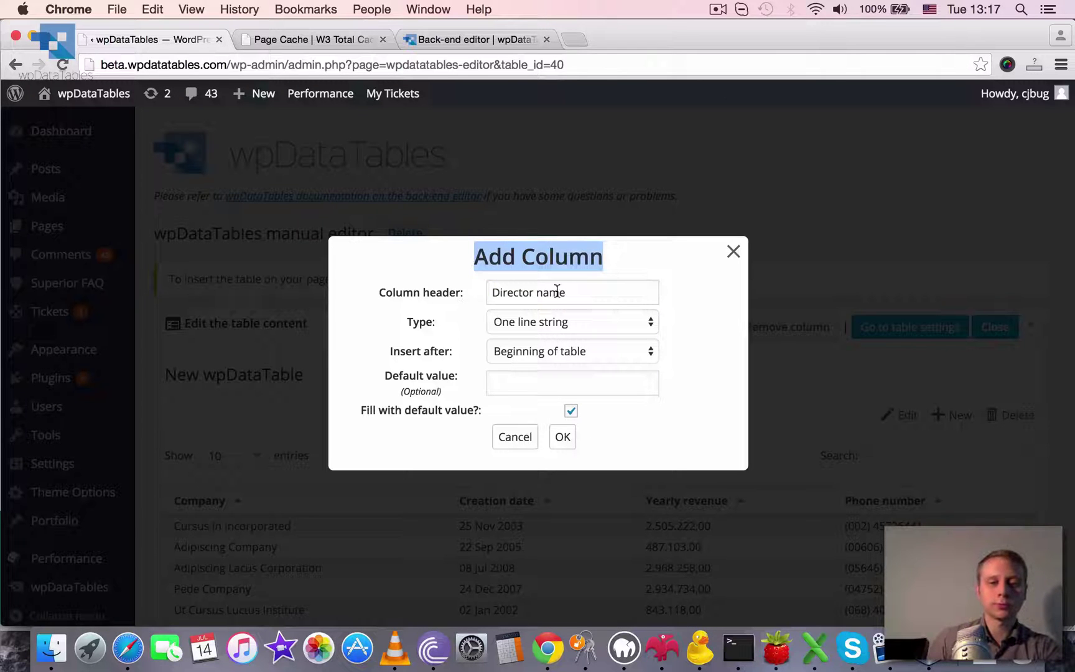
pyautogui.moveTo(585, 293); pyautogui.dragTo(403, 284)
pyautogui.click(519, 319)
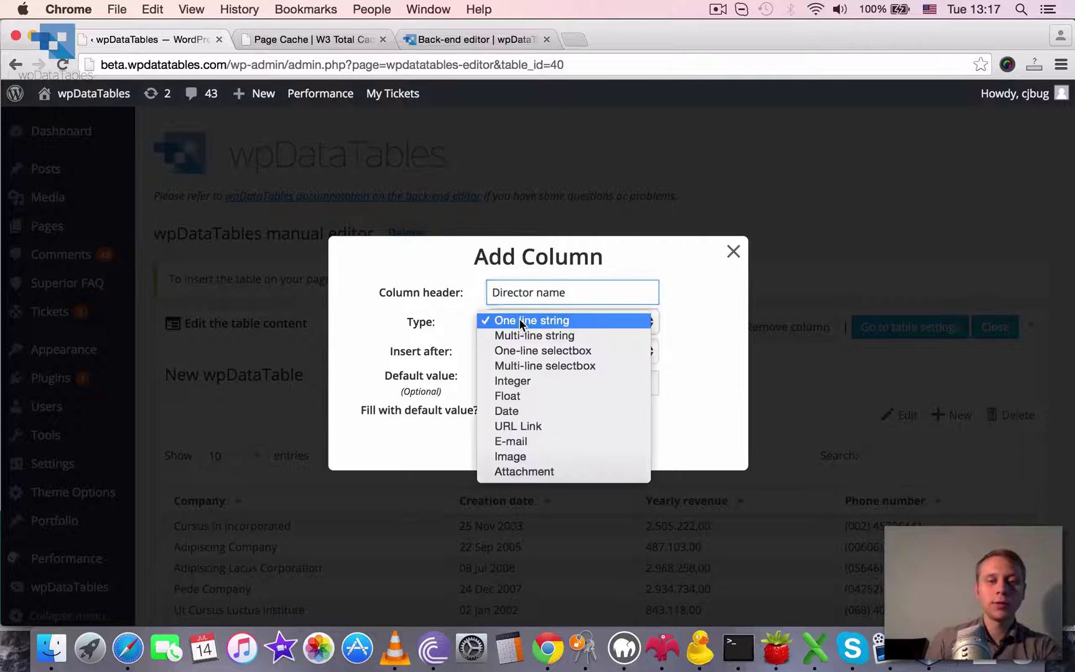
pyautogui.click(531, 325)
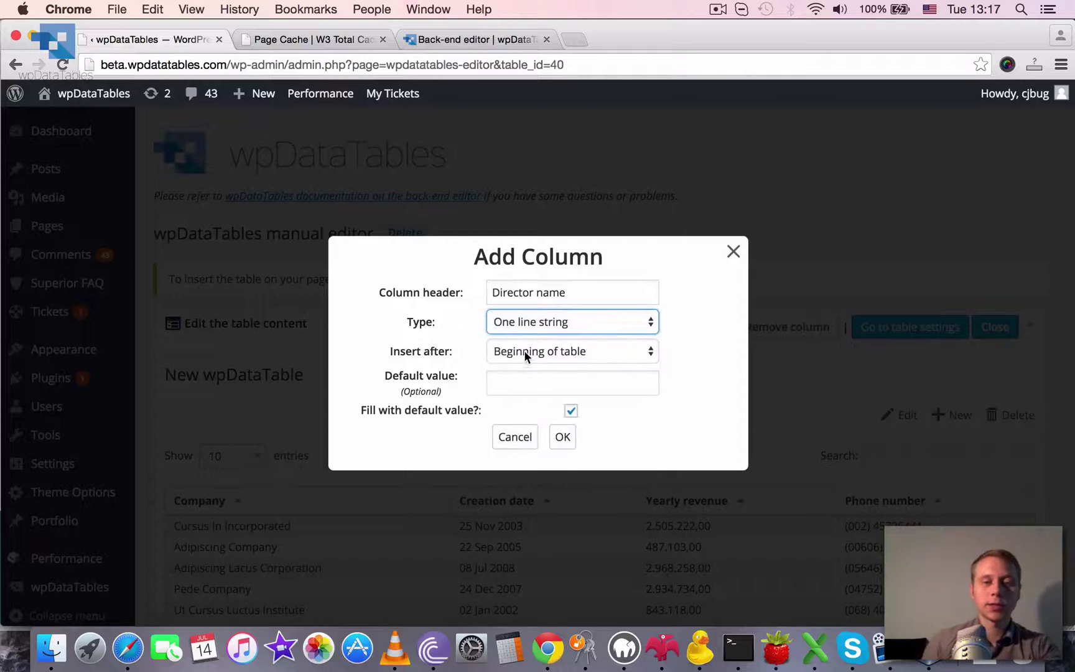
# Insert the column after Company with no default value and confirm it
pyautogui.click(542, 351)
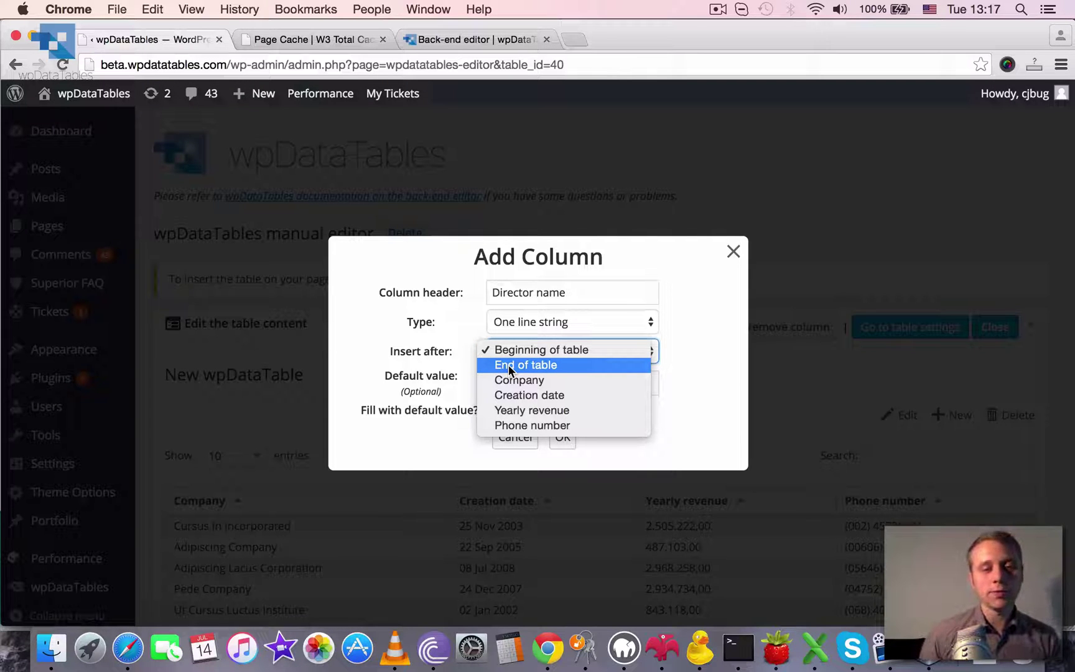
pyautogui.click(404, 346)
pyautogui.click(543, 377)
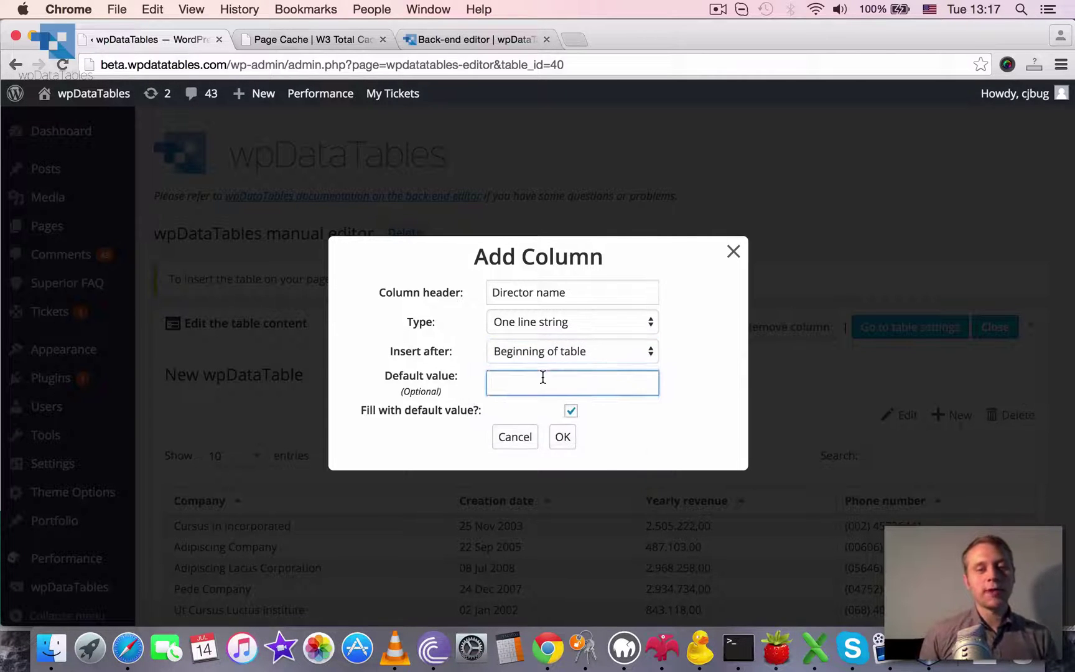
pyautogui.click(571, 412)
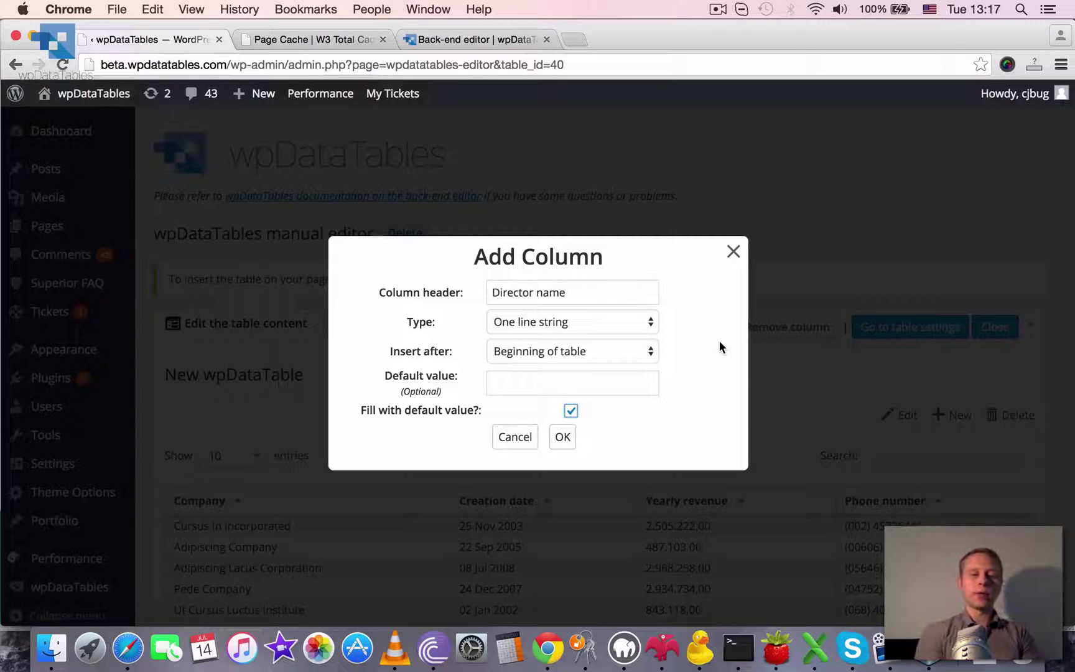
pyautogui.click(558, 386)
pyautogui.write('Def')
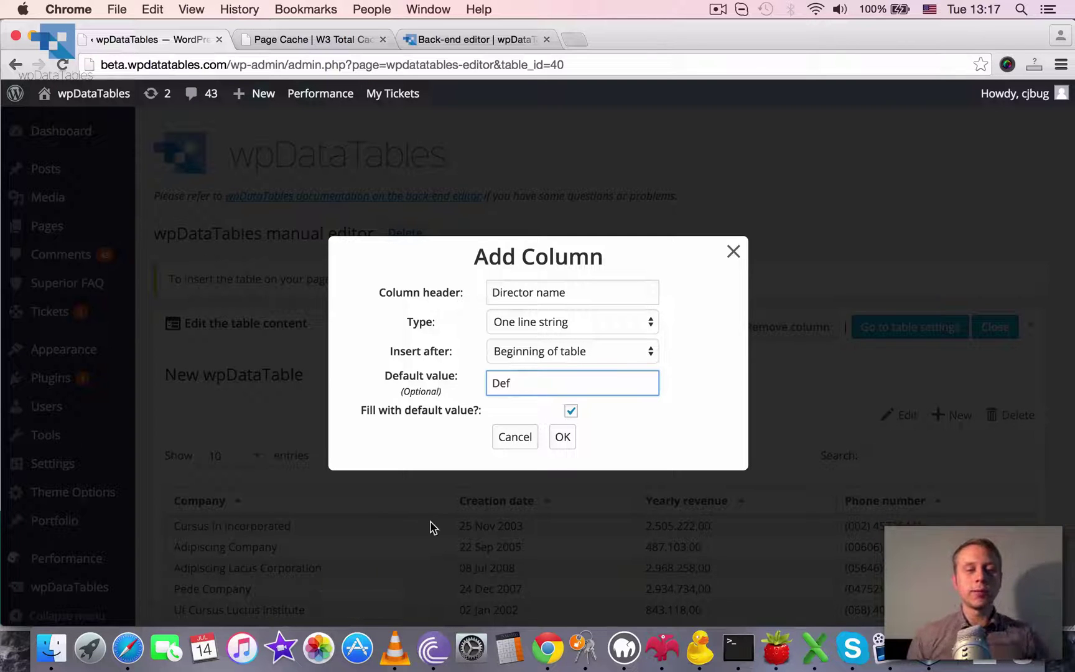
pyautogui.moveTo(484, 382); pyautogui.dragTo(533, 384)
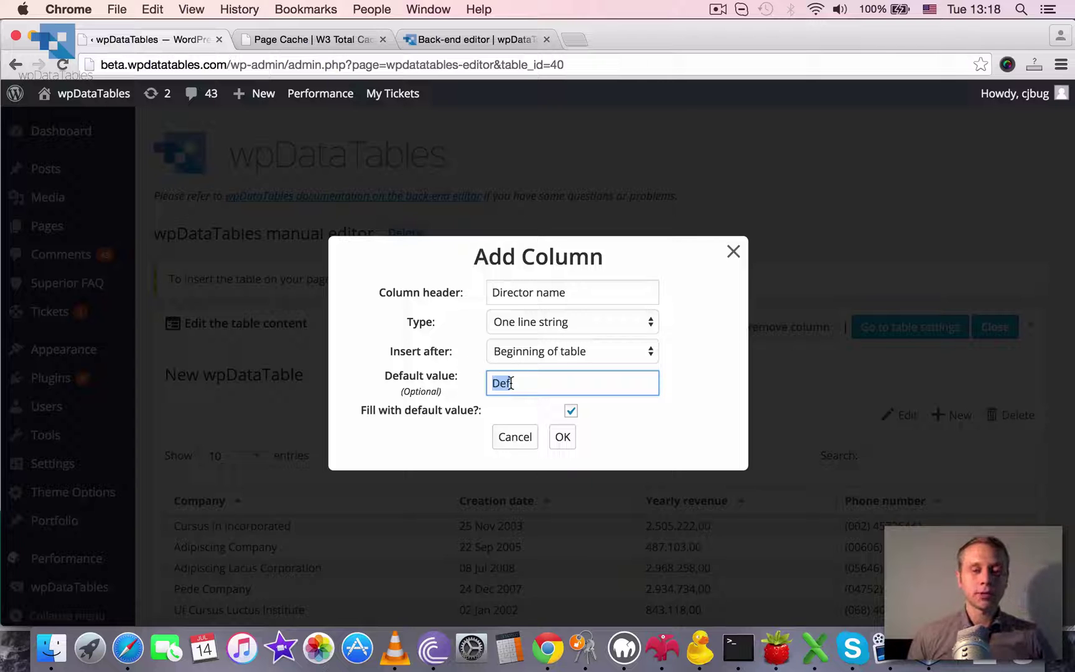
pyautogui.press('BackSpace')
pyautogui.click(570, 411)
pyautogui.click(543, 351)
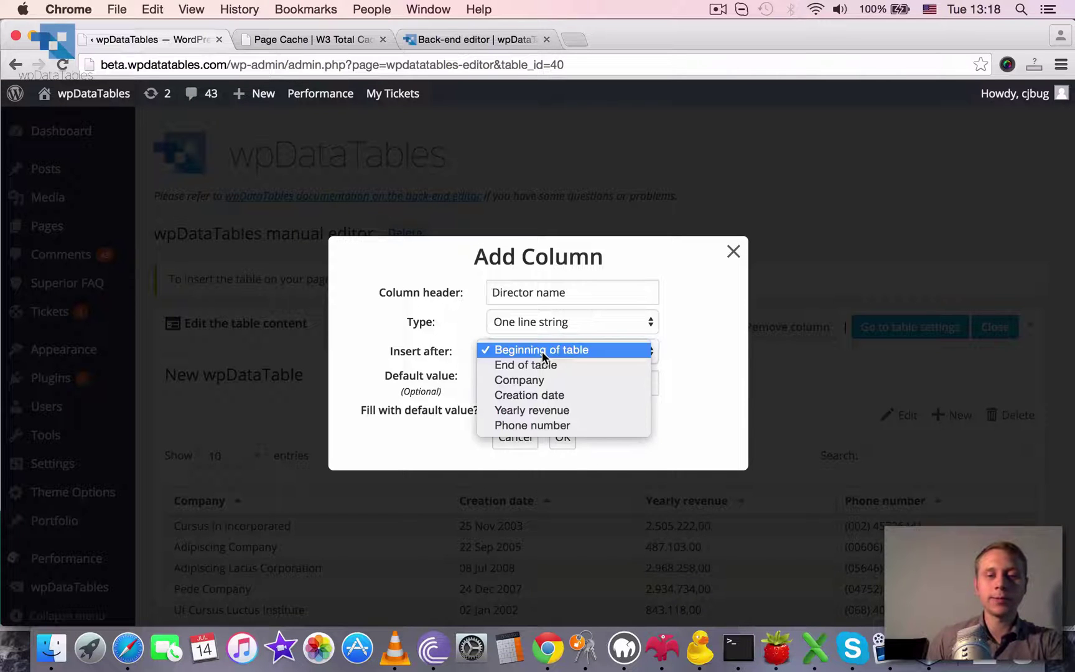
pyautogui.click(526, 381)
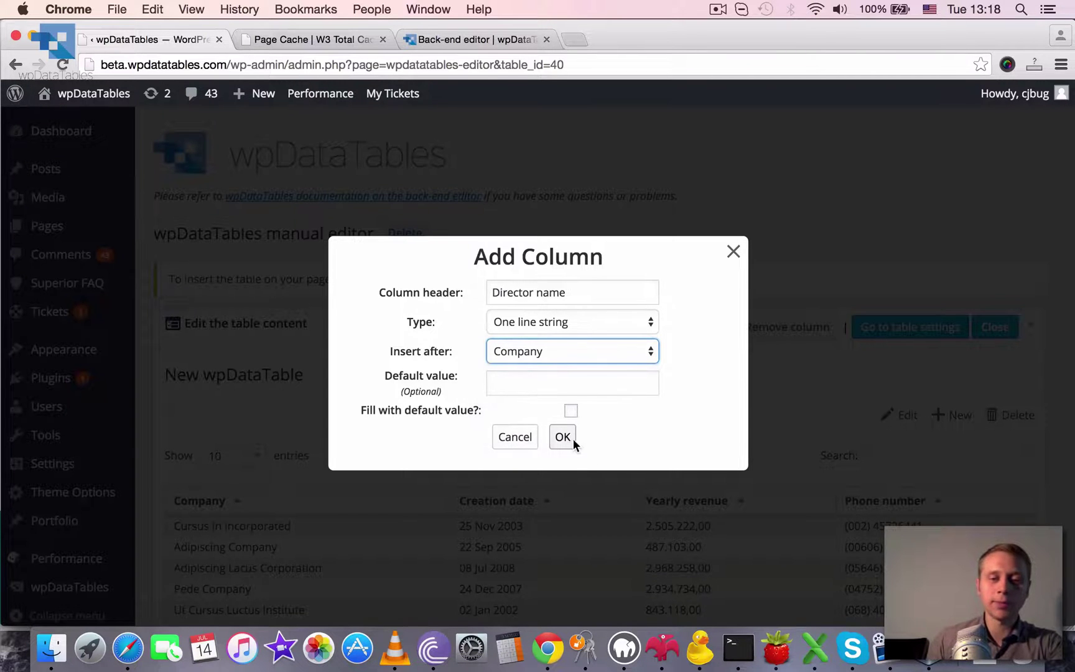
pyautogui.click(567, 437)
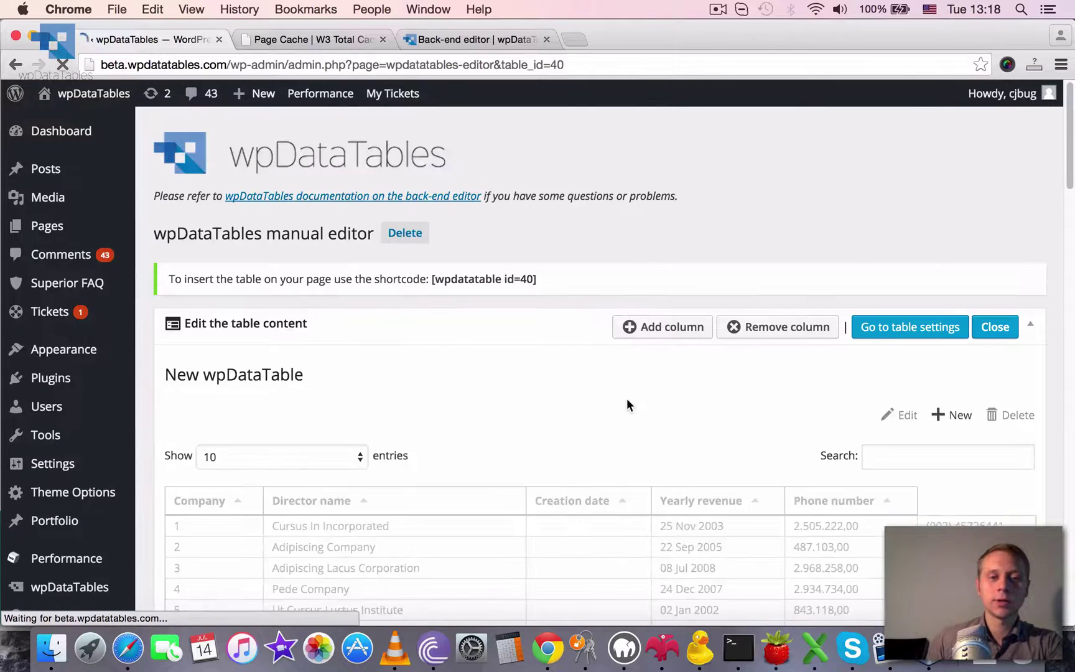
# Enter a director's name in Pede Company's Director name field and save it
pyautogui.scroll(-5, 554, 432)
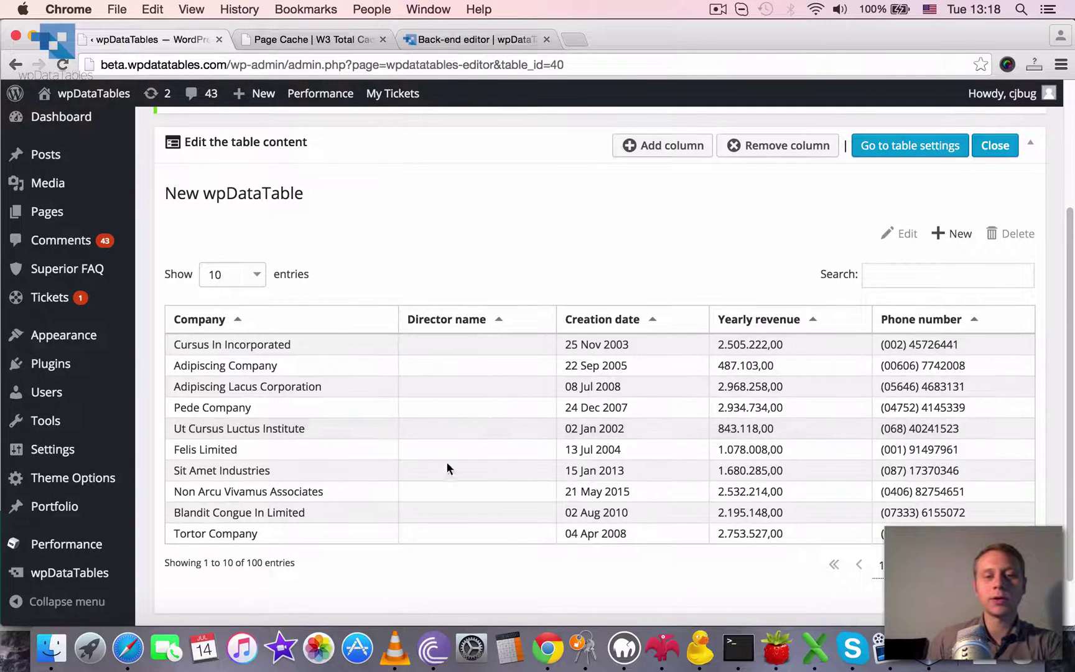
pyautogui.click(486, 401)
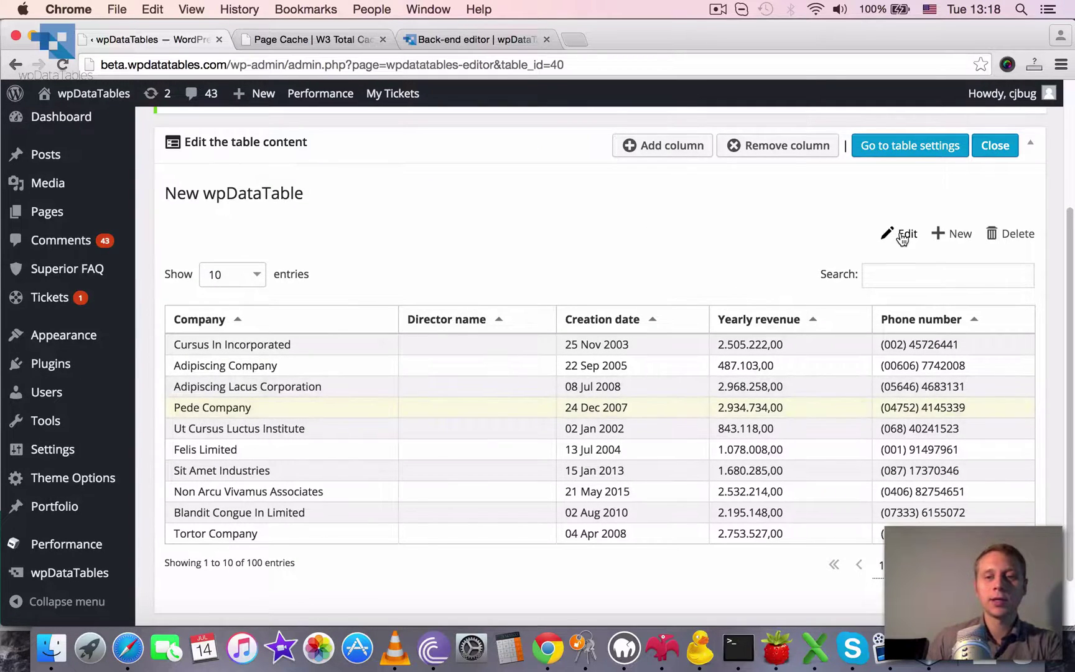
pyautogui.scroll(5, 515, 324)
pyautogui.click(526, 297)
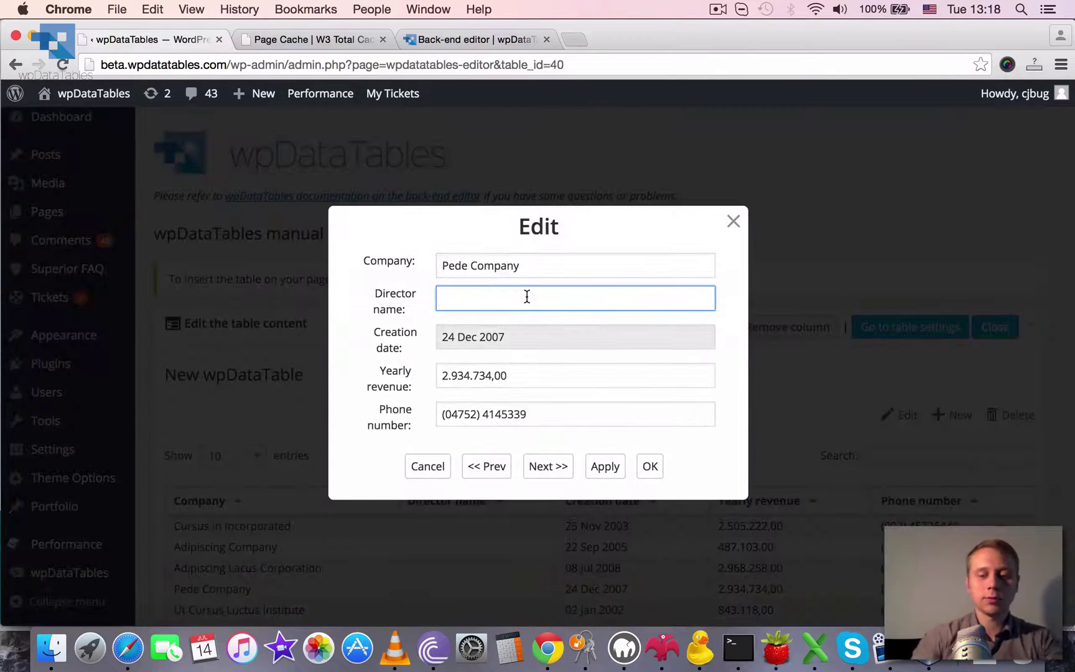
pyautogui.write('Peter Griff')
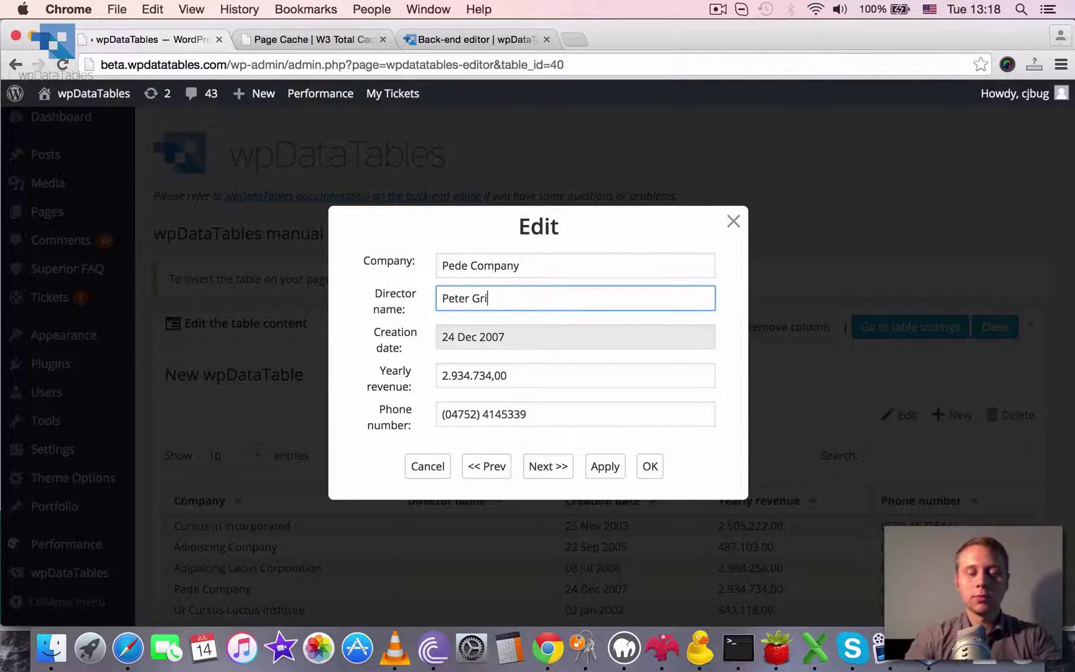
pyautogui.write('in')
pyautogui.click(654, 468)
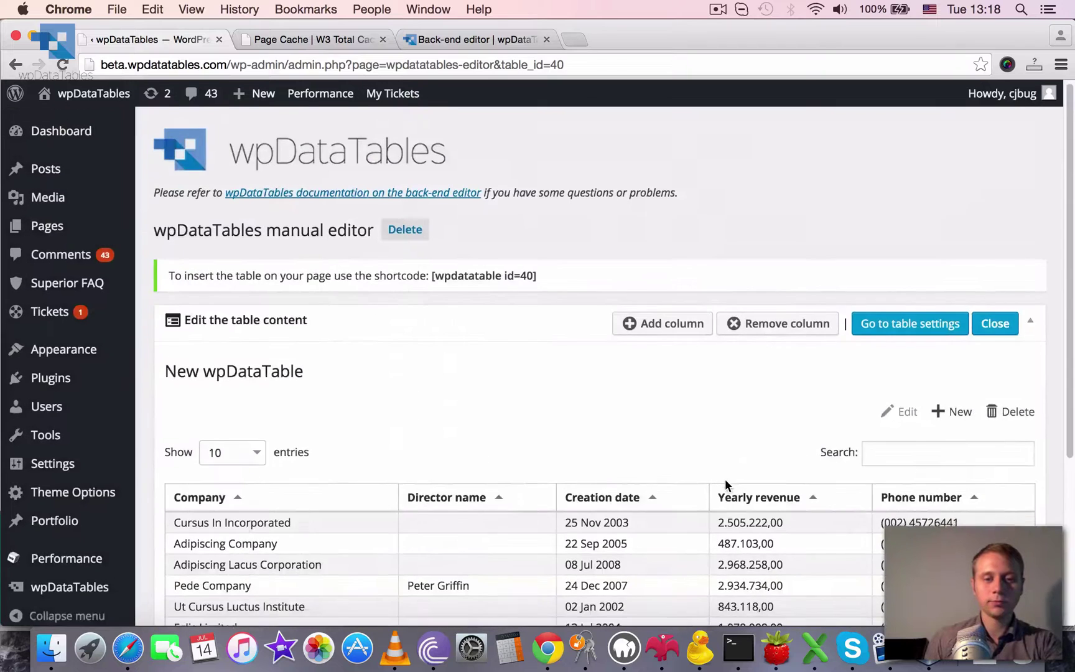
pyautogui.scroll(-3, 487, 431)
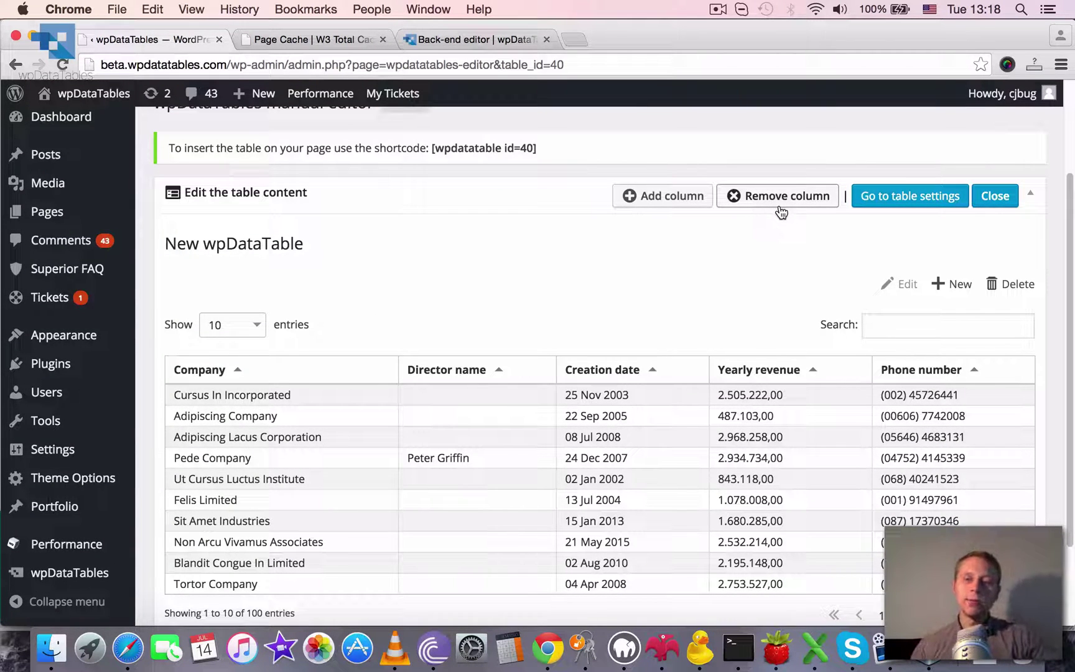
pyautogui.scroll(-2, 552, 264)
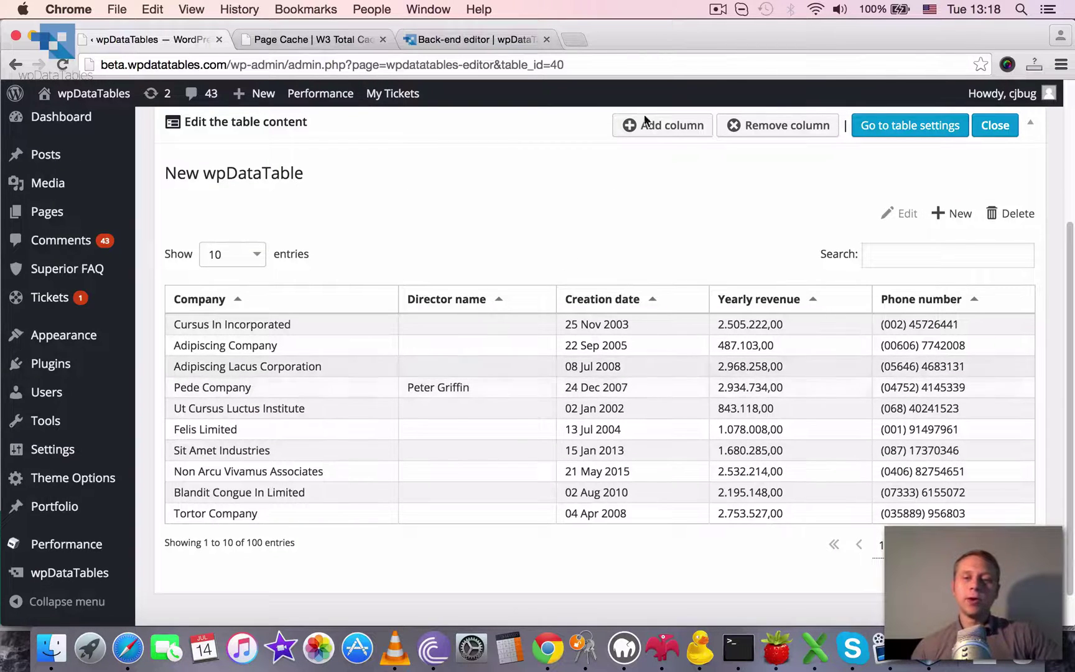
# Remove the Director name column, acknowledging the 'There is no undo!' warning
pyautogui.click(772, 127)
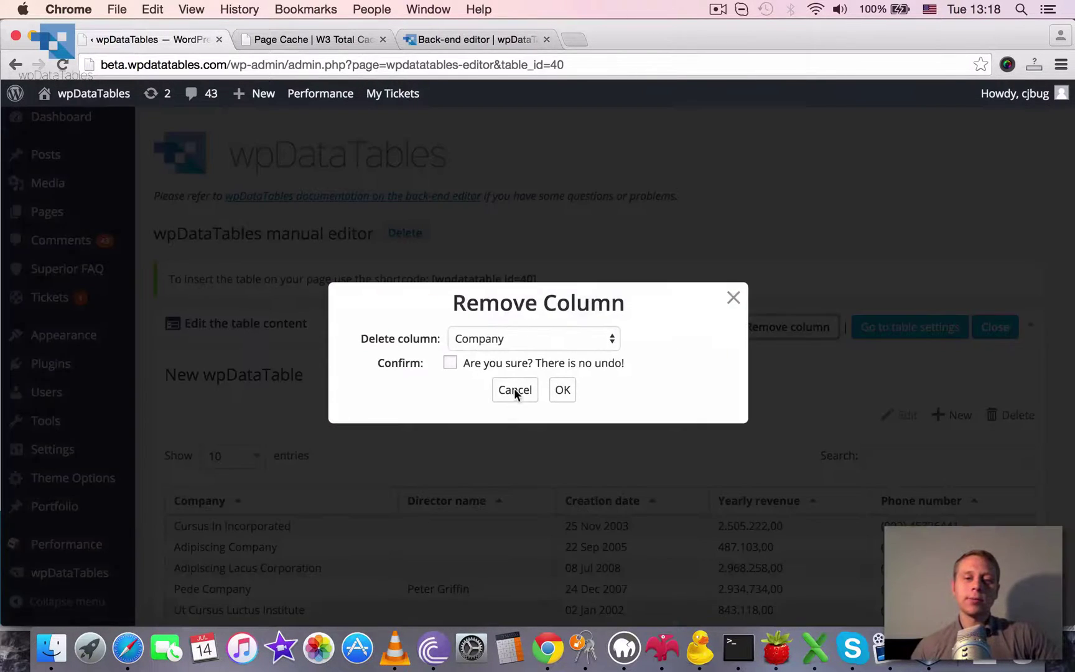
pyautogui.click(499, 339)
pyautogui.press('Escape')
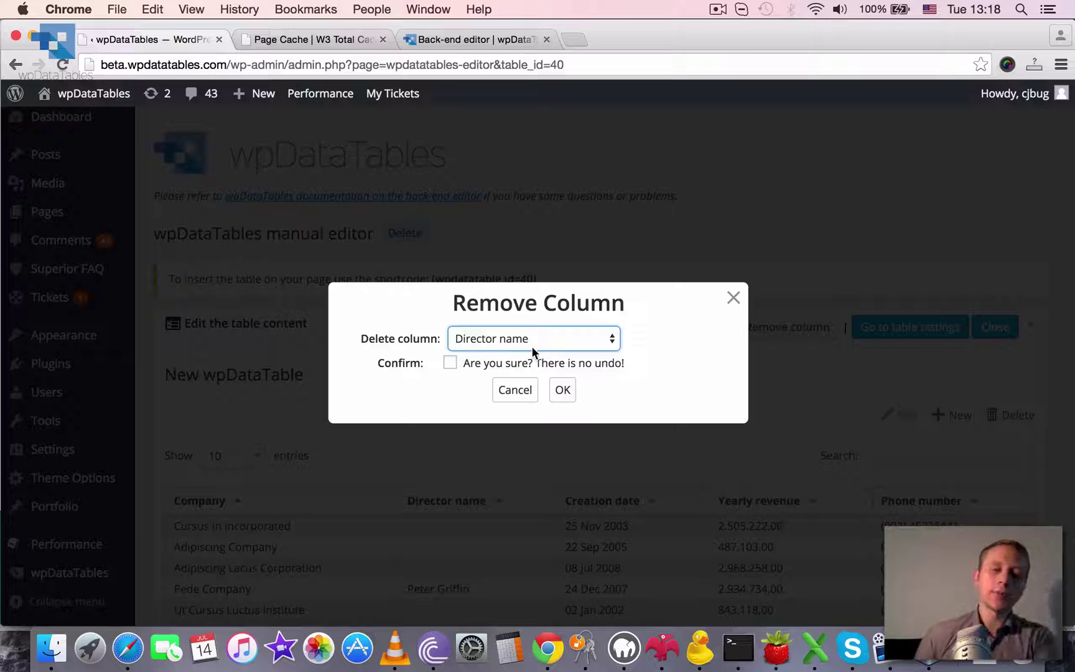
pyautogui.click(491, 369)
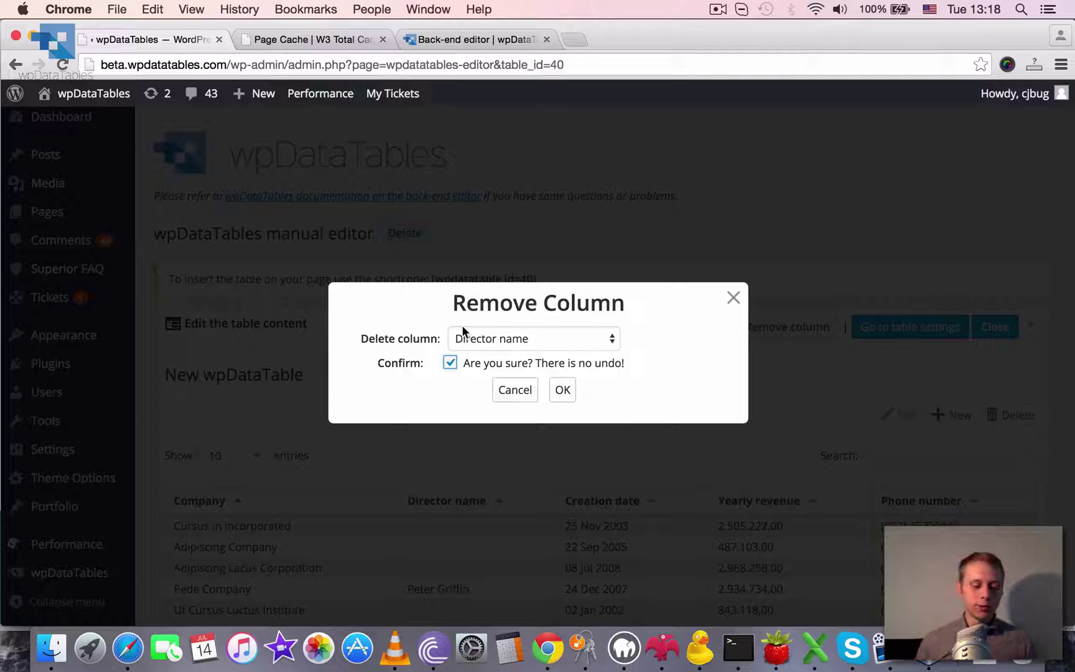
pyautogui.click(563, 391)
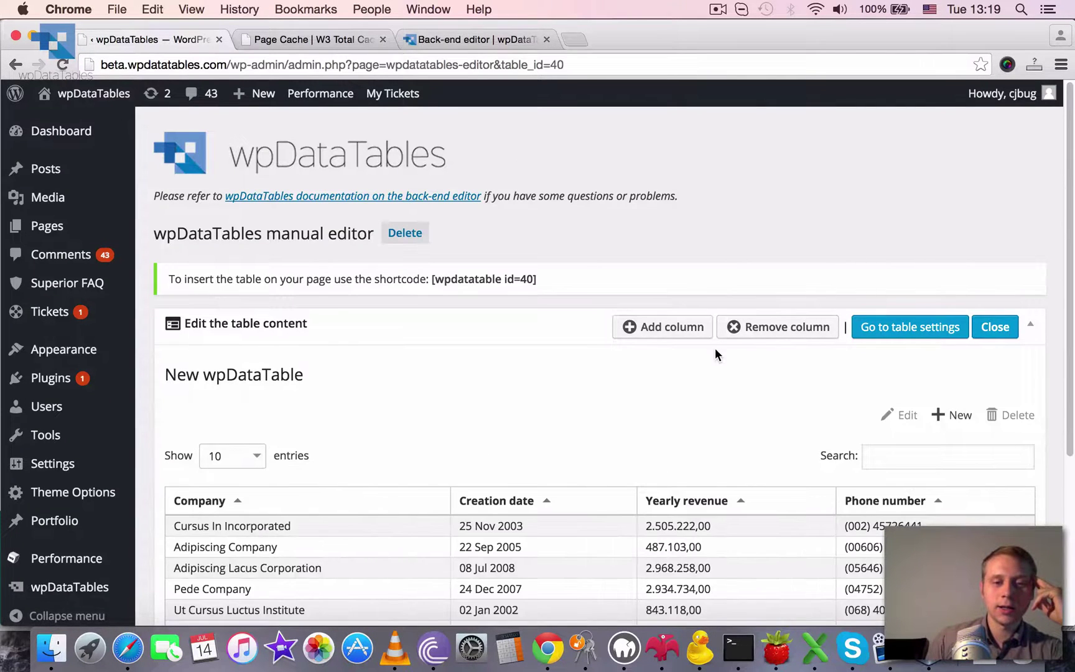
pyautogui.scroll(-4, 715, 352)
pyautogui.scroll(-4, 711, 355)
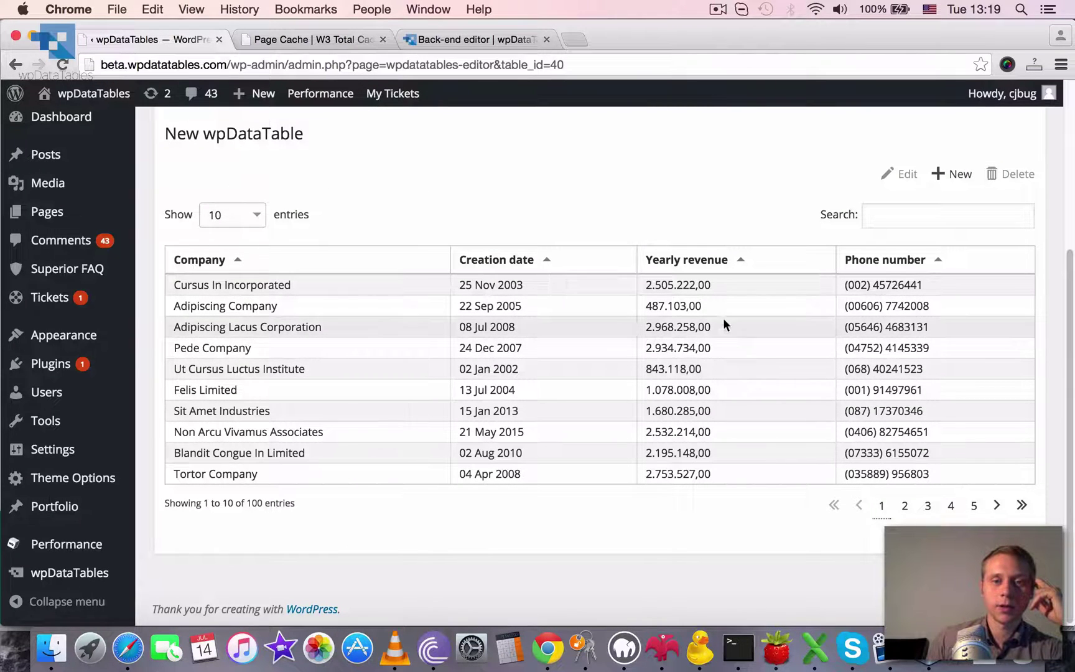
pyautogui.moveTo(1070, 314); pyautogui.dragTo(1066, 255)
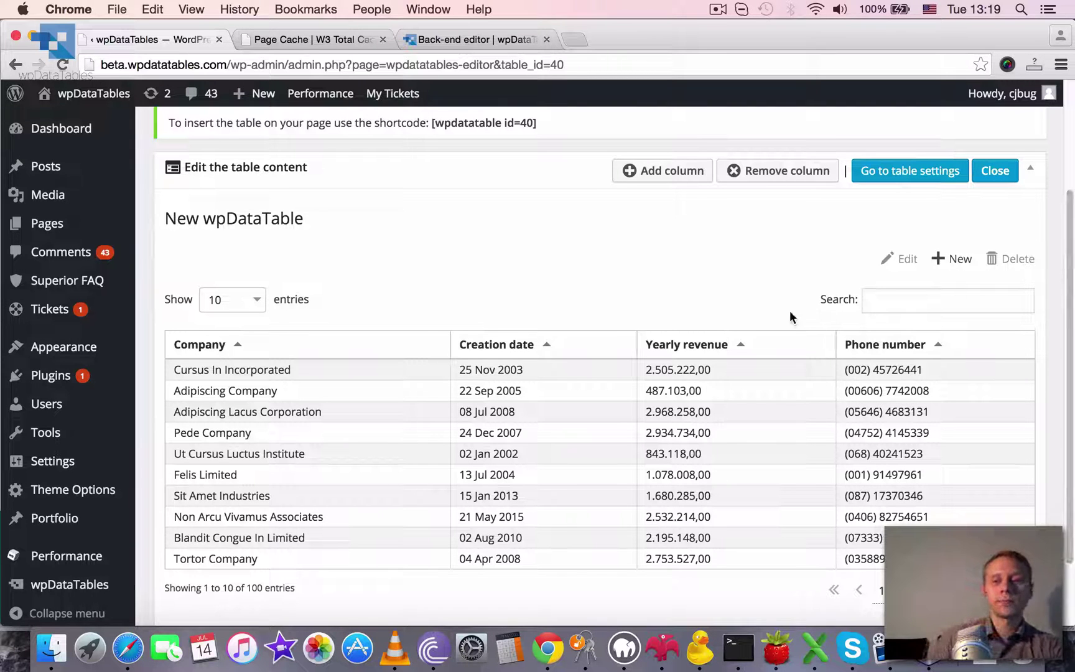
pyautogui.scroll(-1, 653, 436)
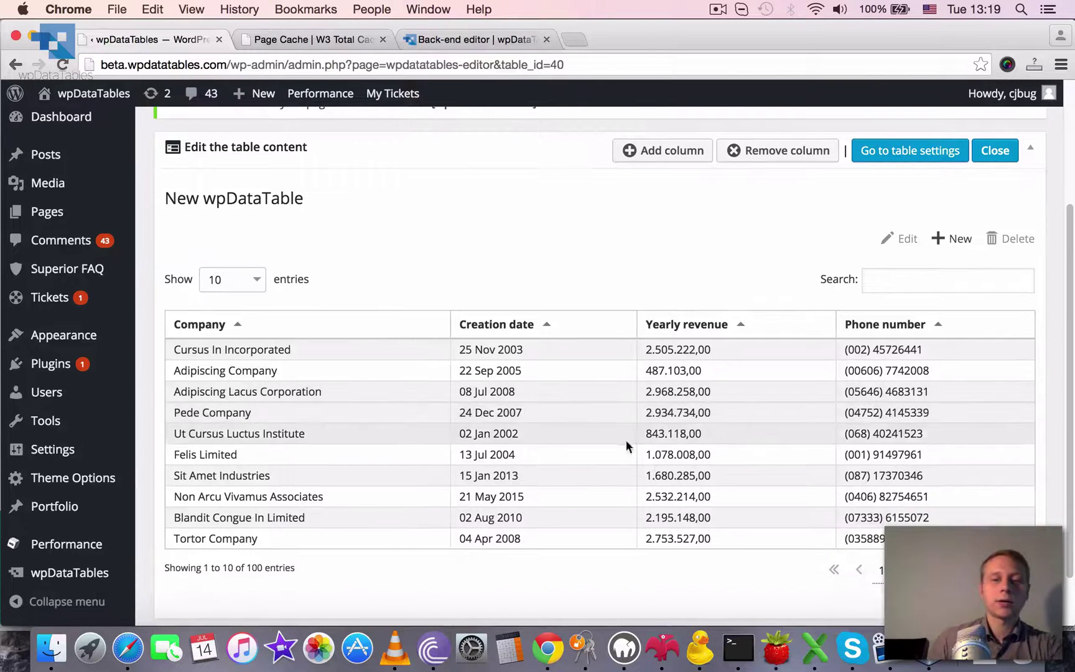
# Open table 40's settings page and scroll through its general and column setup blocks
pyautogui.click(893, 160)
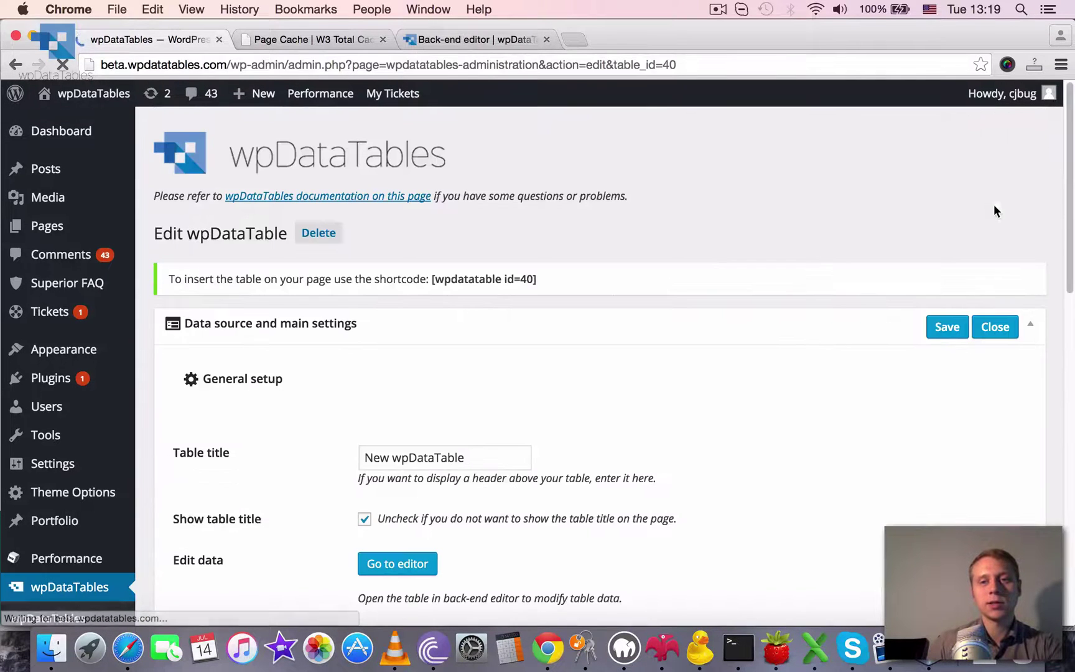
pyautogui.scroll(-15, 1046, 299)
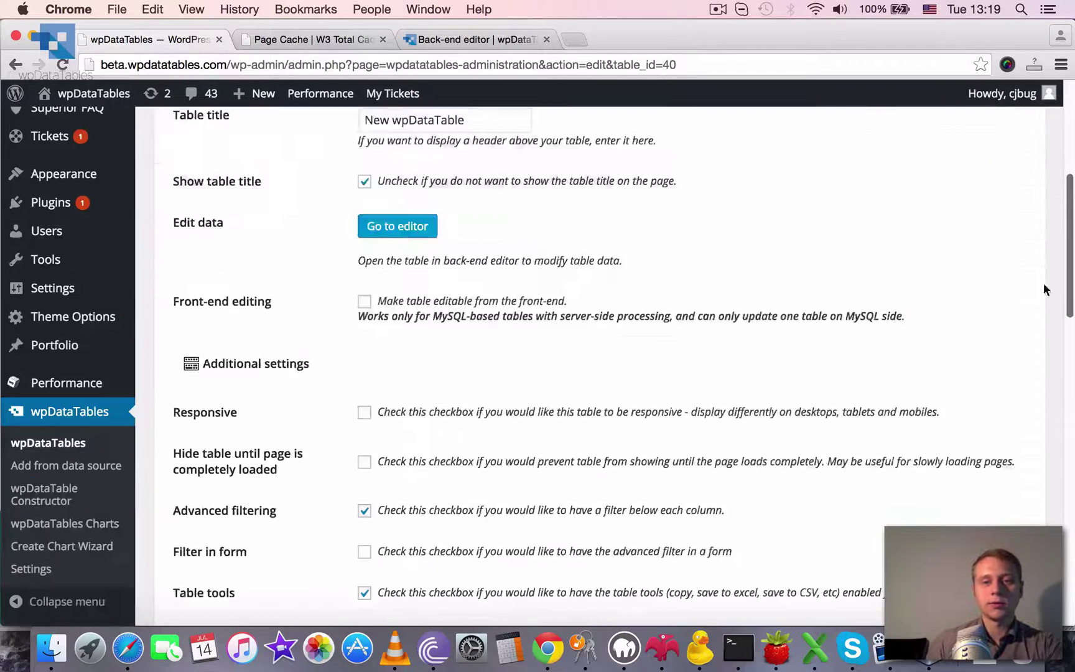
pyautogui.scroll(-5, 1043, 437)
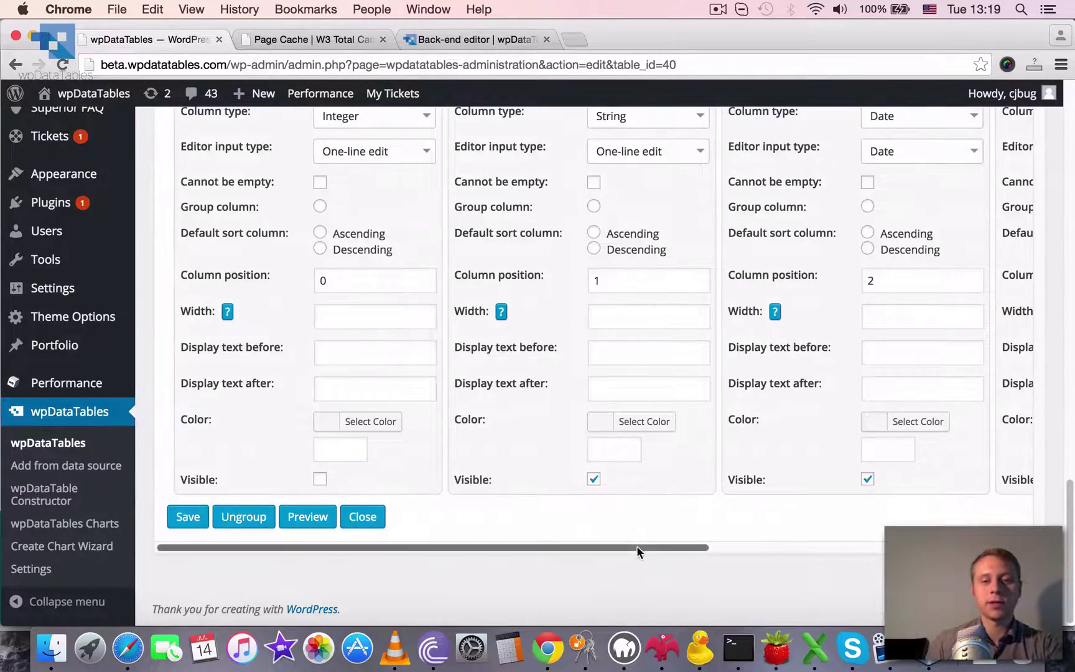
pyautogui.moveTo(639, 549); pyautogui.dragTo(959, 526)
pyautogui.scroll(8, 911, 426)
pyautogui.scroll(-2, 893, 451)
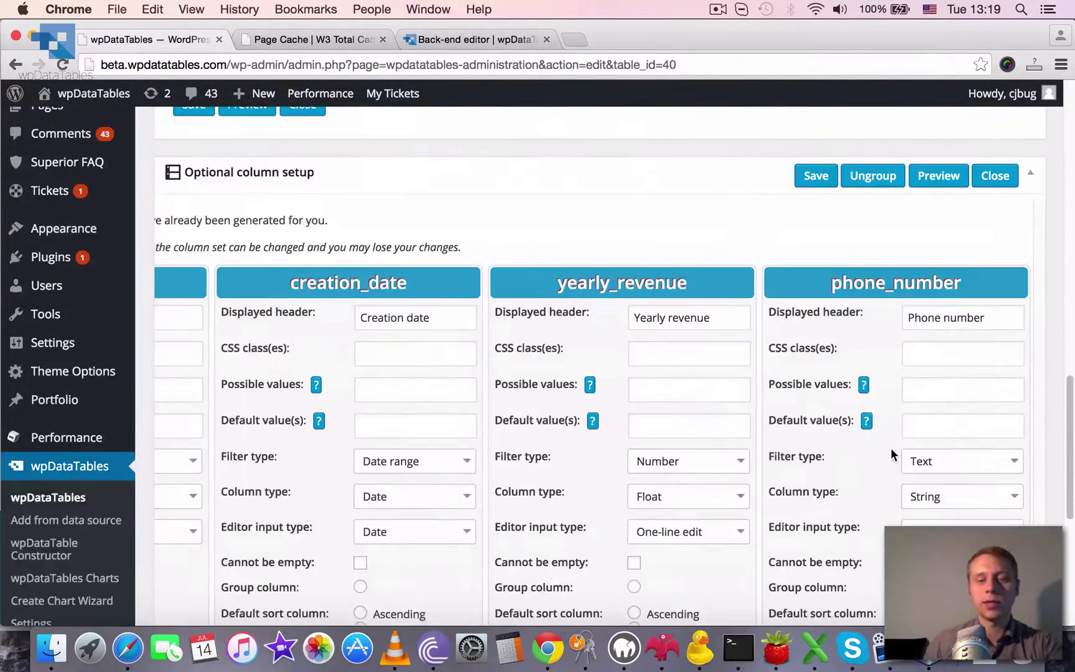
pyautogui.moveTo(1070, 451); pyautogui.dragTo(1047, 125)
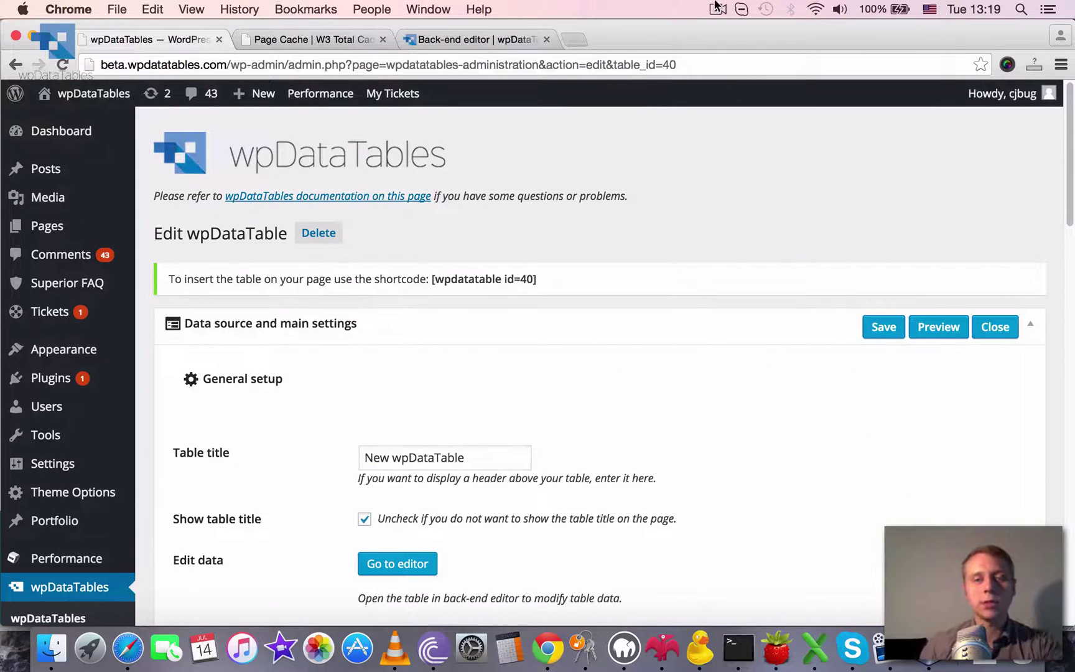